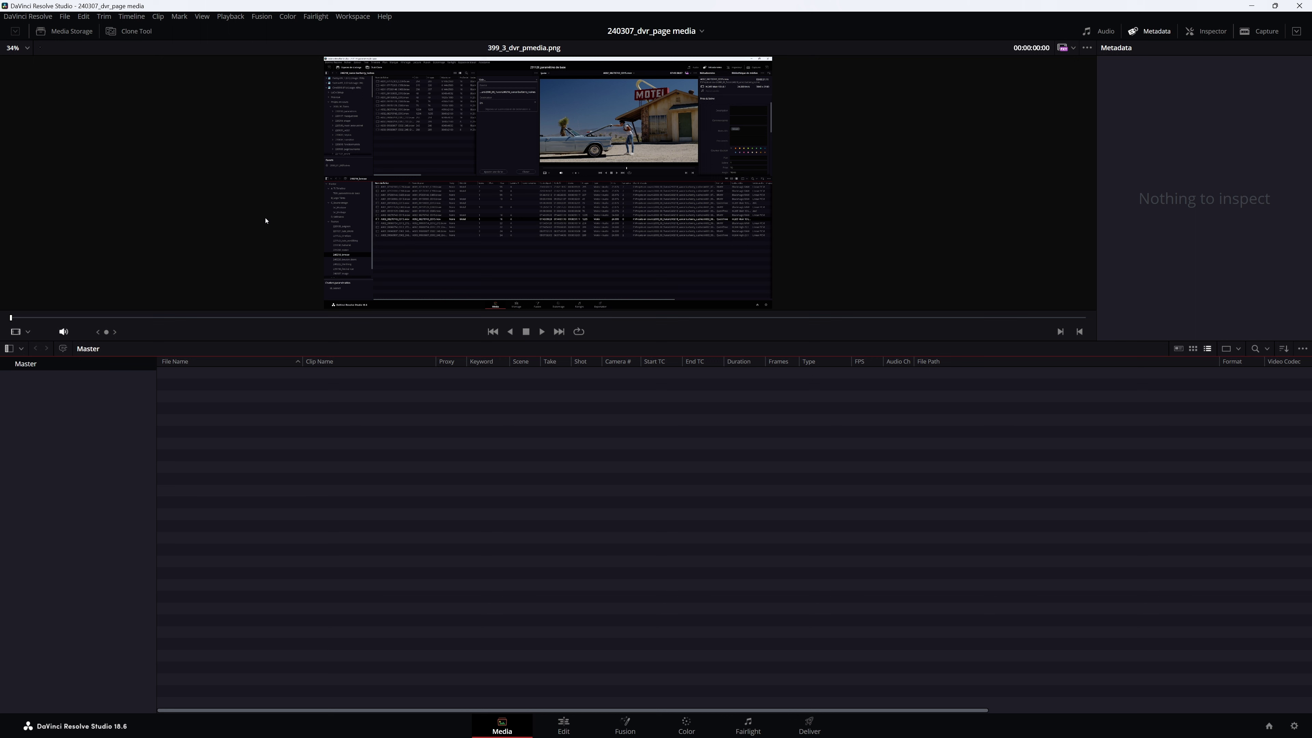
Show the media storage browser and check the storage locations listed in the Media Storage preferences.
{"action": "left_click", "coordinate": [71, 32]}
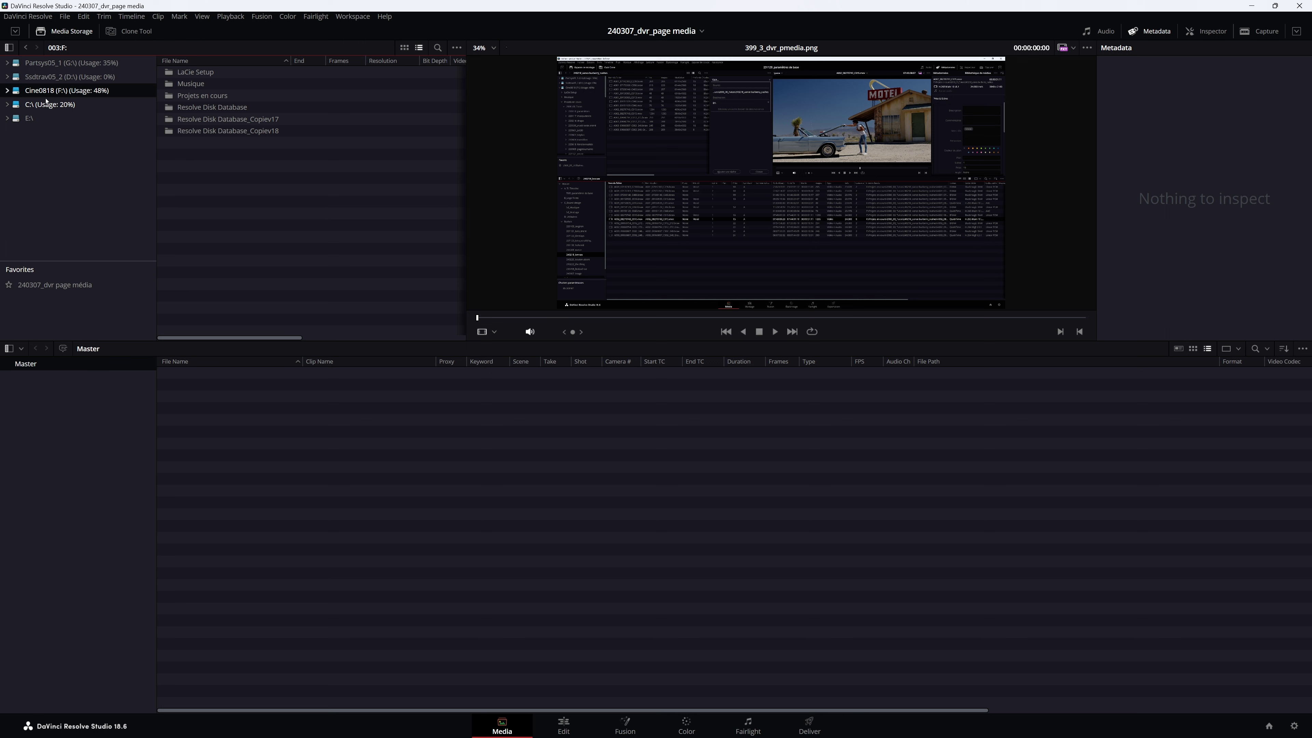
{"action": "right_click", "coordinate": [31, 70]}
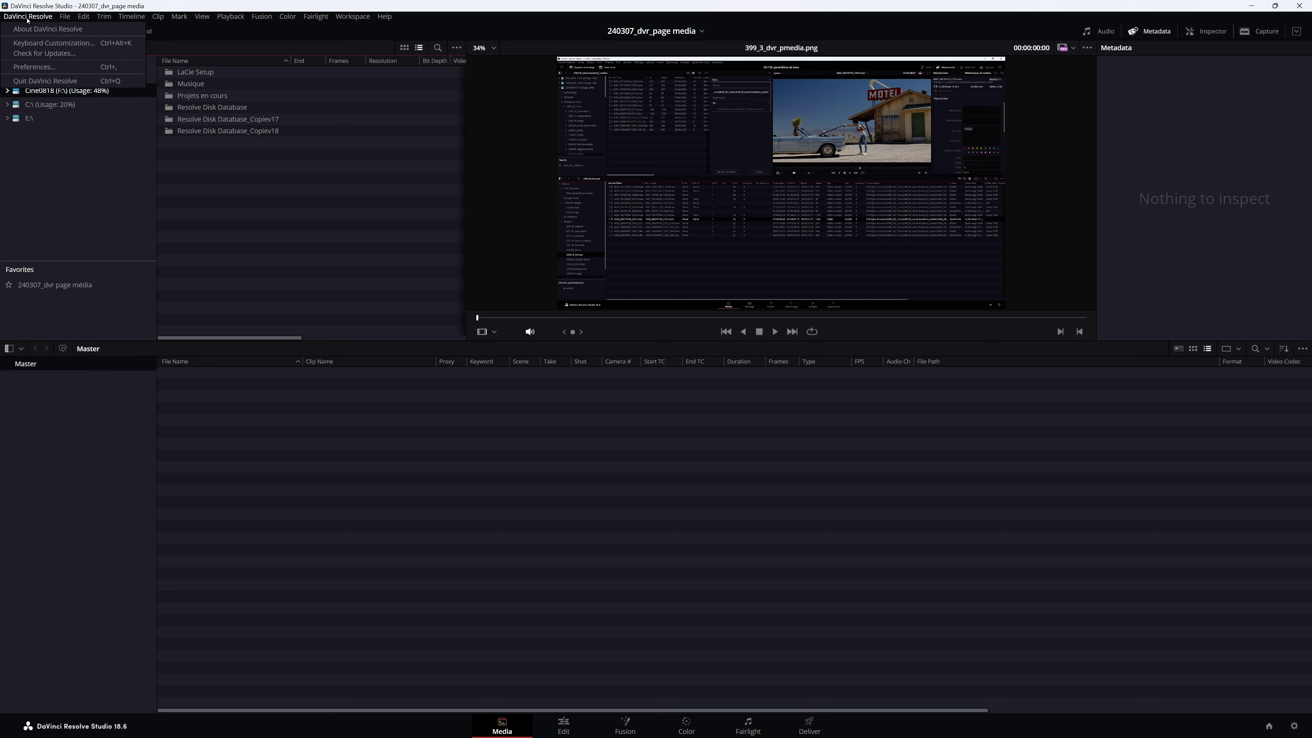
{"action": "left_click", "coordinate": [33, 67]}
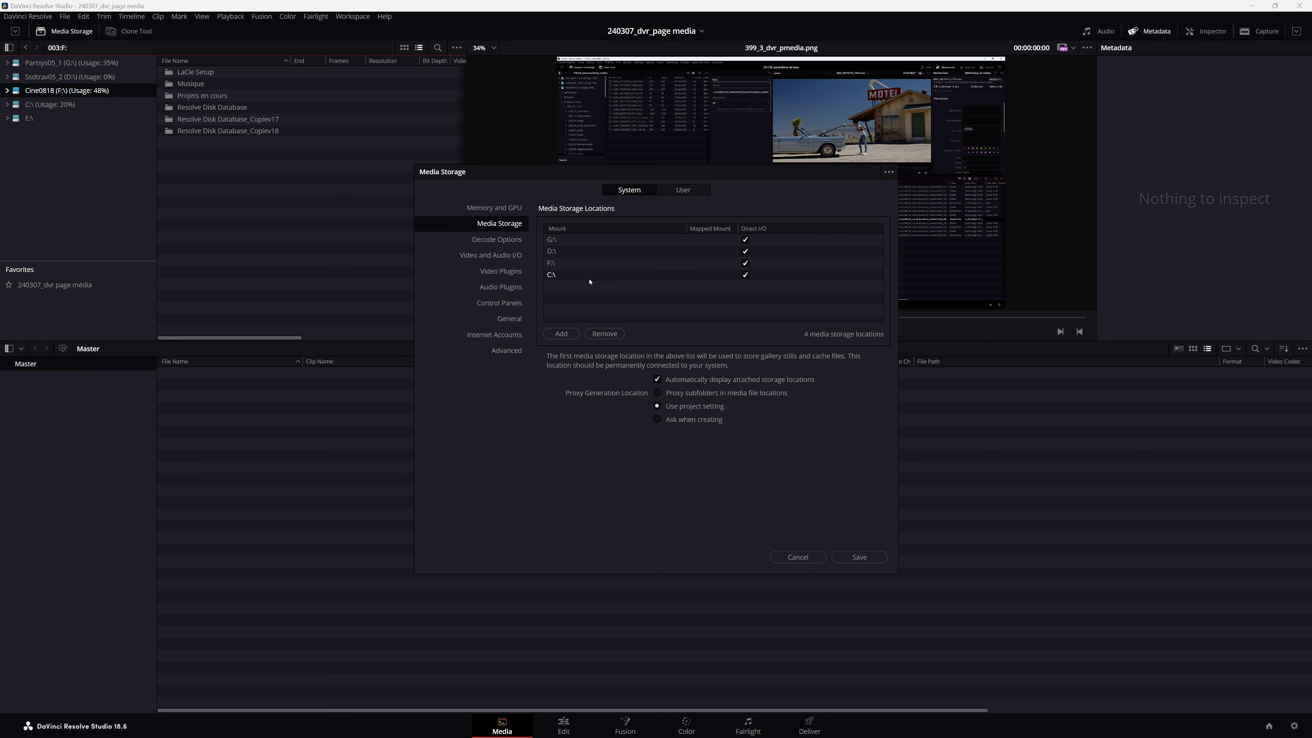
{"action": "key", "text": "Escape"}
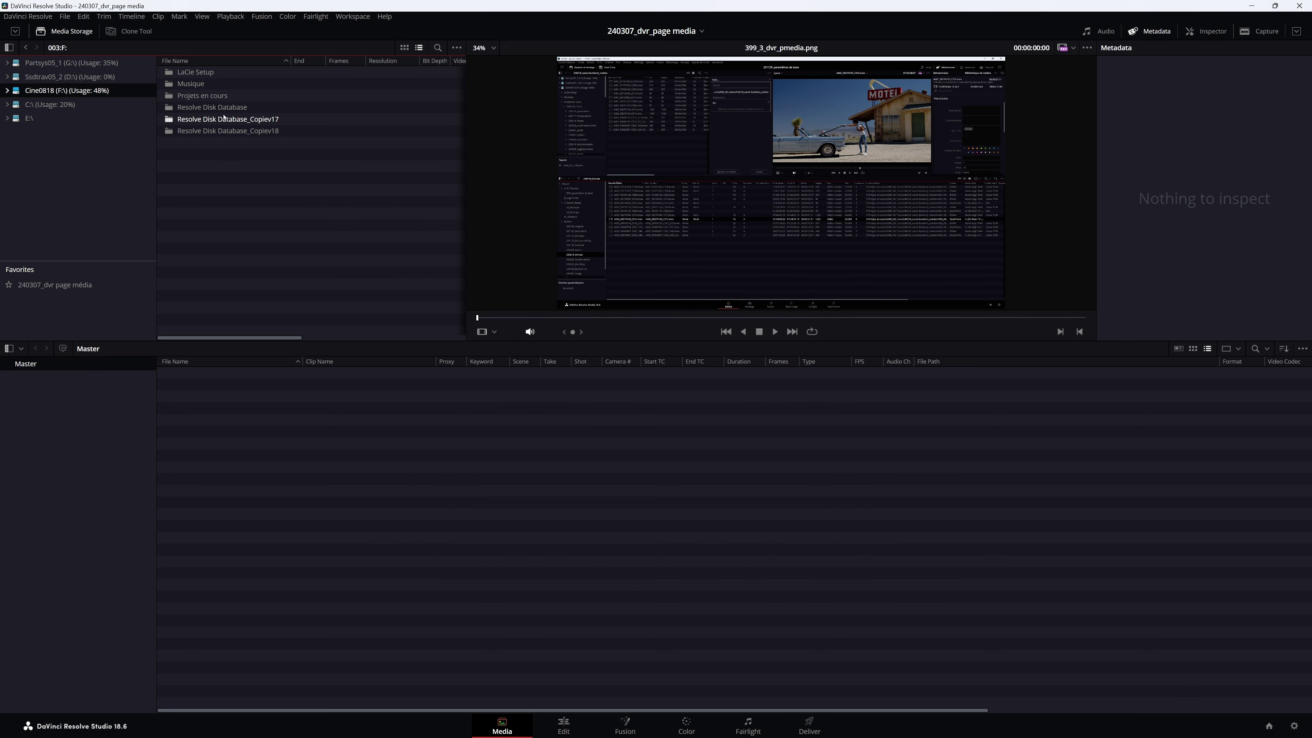
Try hiding the storage drive list and switching the storage browser and metadata areas to full height, restoring each.
{"action": "left_click", "coordinate": [9, 48]}
{"action": "left_click", "coordinate": [9, 48]}
{"action": "left_click", "coordinate": [15, 31]}
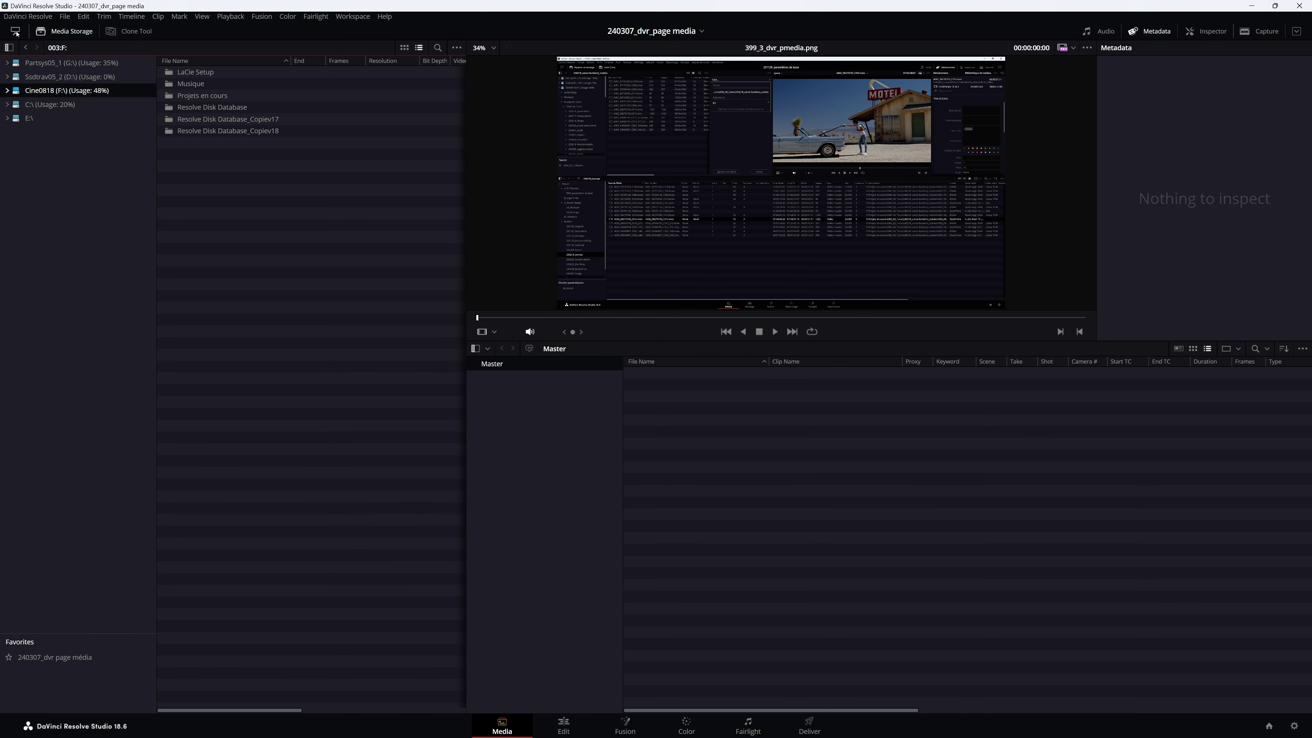
{"action": "left_click", "coordinate": [16, 31]}
{"action": "left_click", "coordinate": [16, 32]}
{"action": "left_click", "coordinate": [1298, 31]}
{"action": "left_click", "coordinate": [1298, 31]}
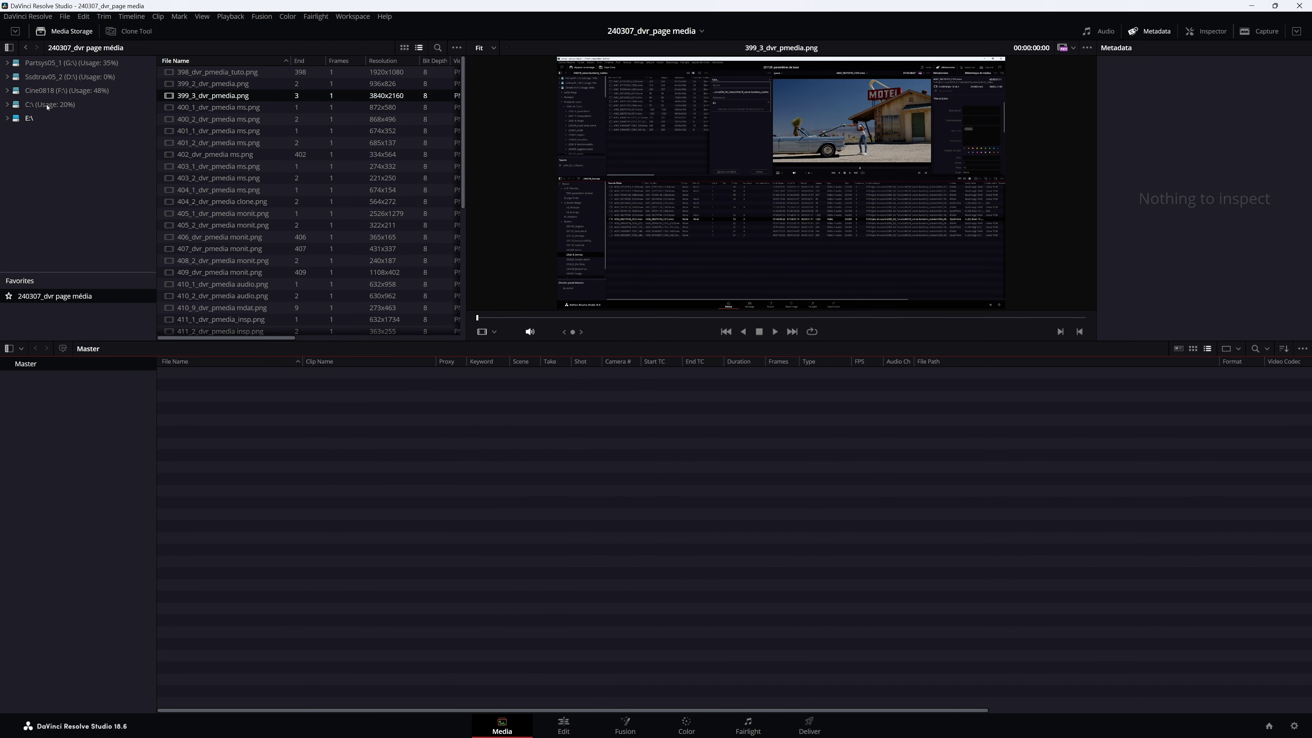
Enlarge the Favorites area beneath the Projets en cours folders of the Cine0818 (F:) drive and open the favorite 240307_dvr page média.
{"action": "left_click", "coordinate": [33, 91]}
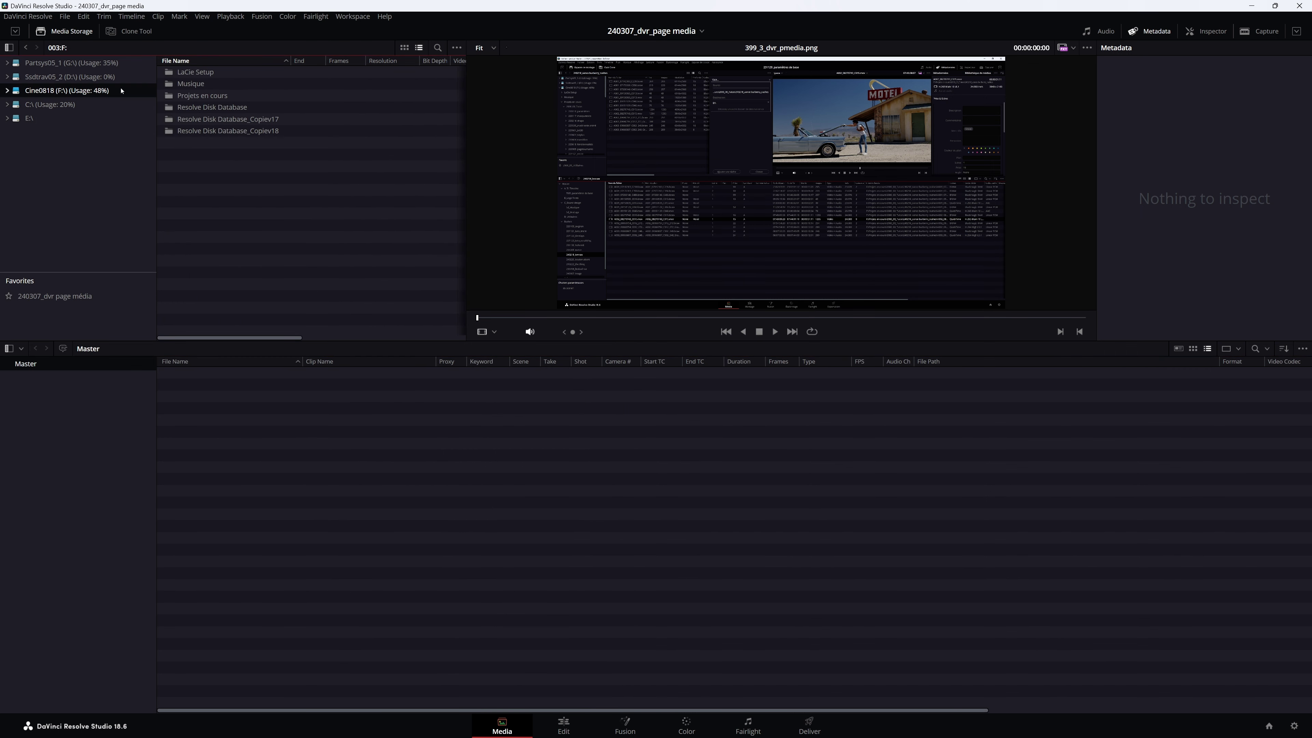
{"action": "double_click", "coordinate": [186, 97]}
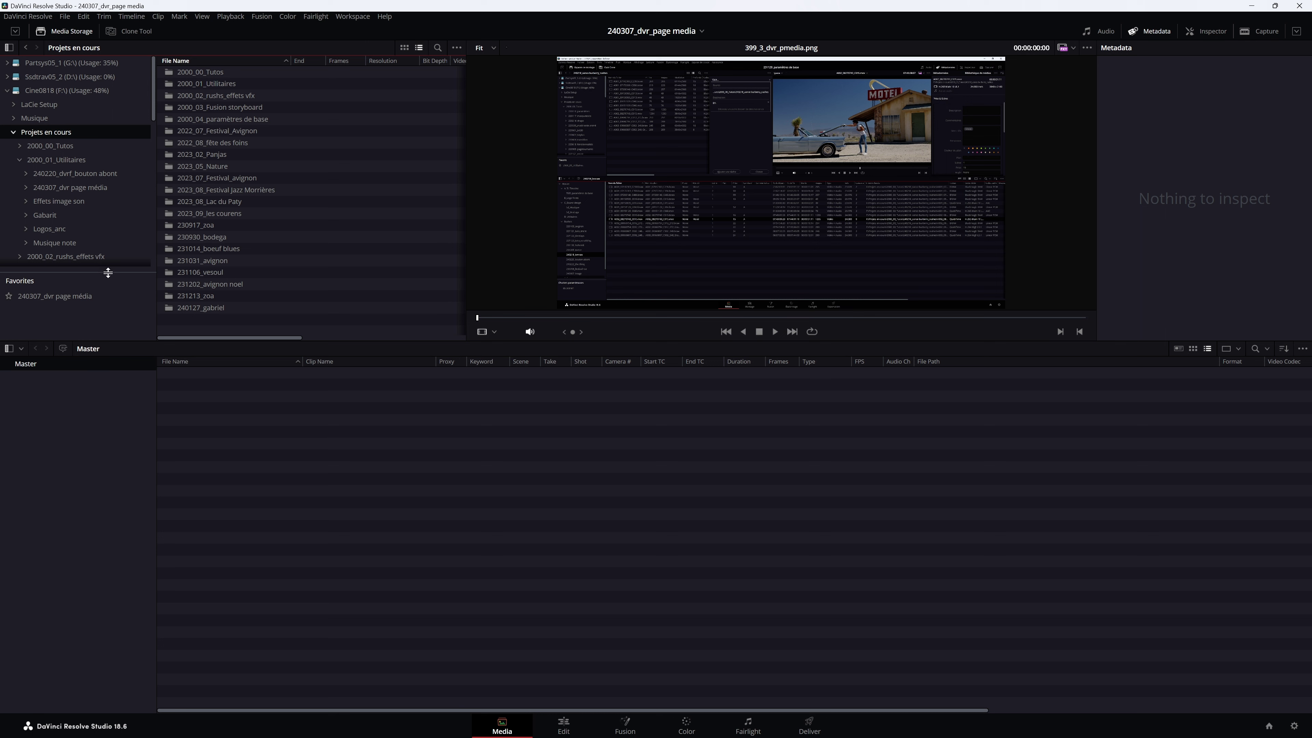
{"action": "left_click_drag", "start_coordinate": [106, 272], "coordinate": [100, 260]}
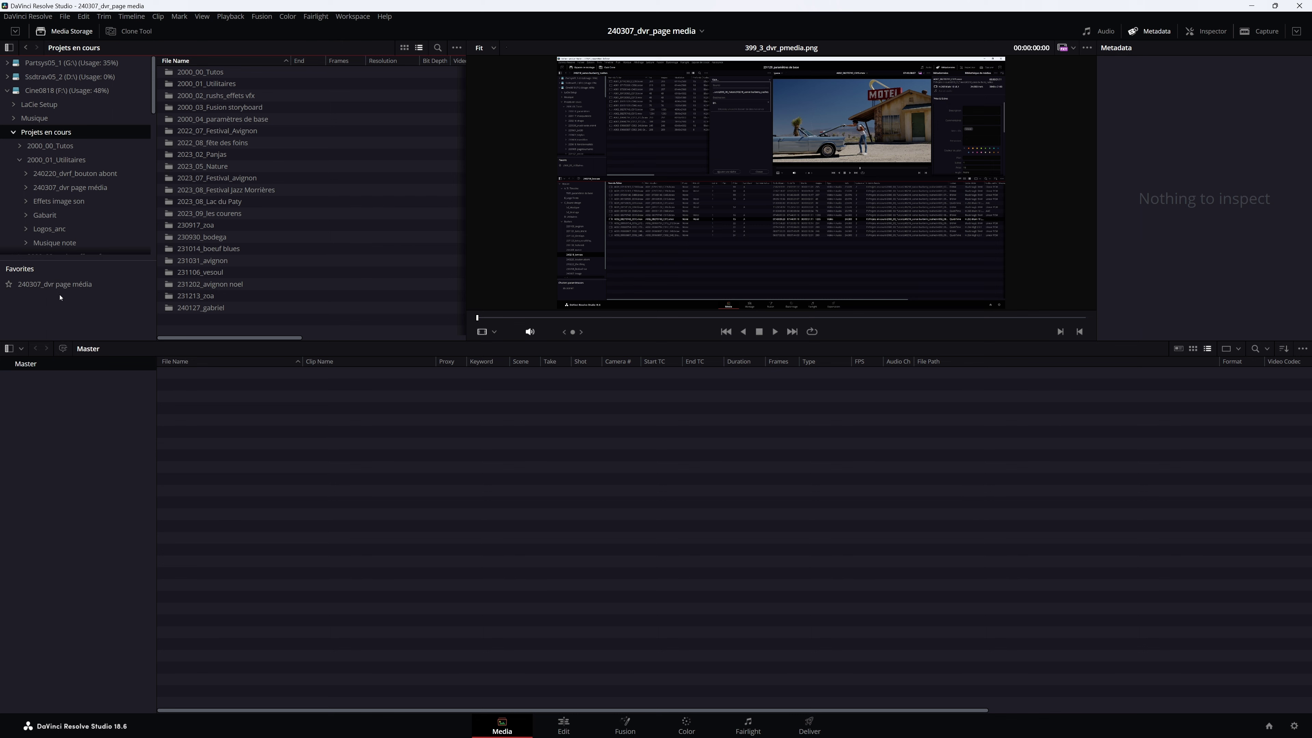
{"action": "left_click", "coordinate": [55, 283]}
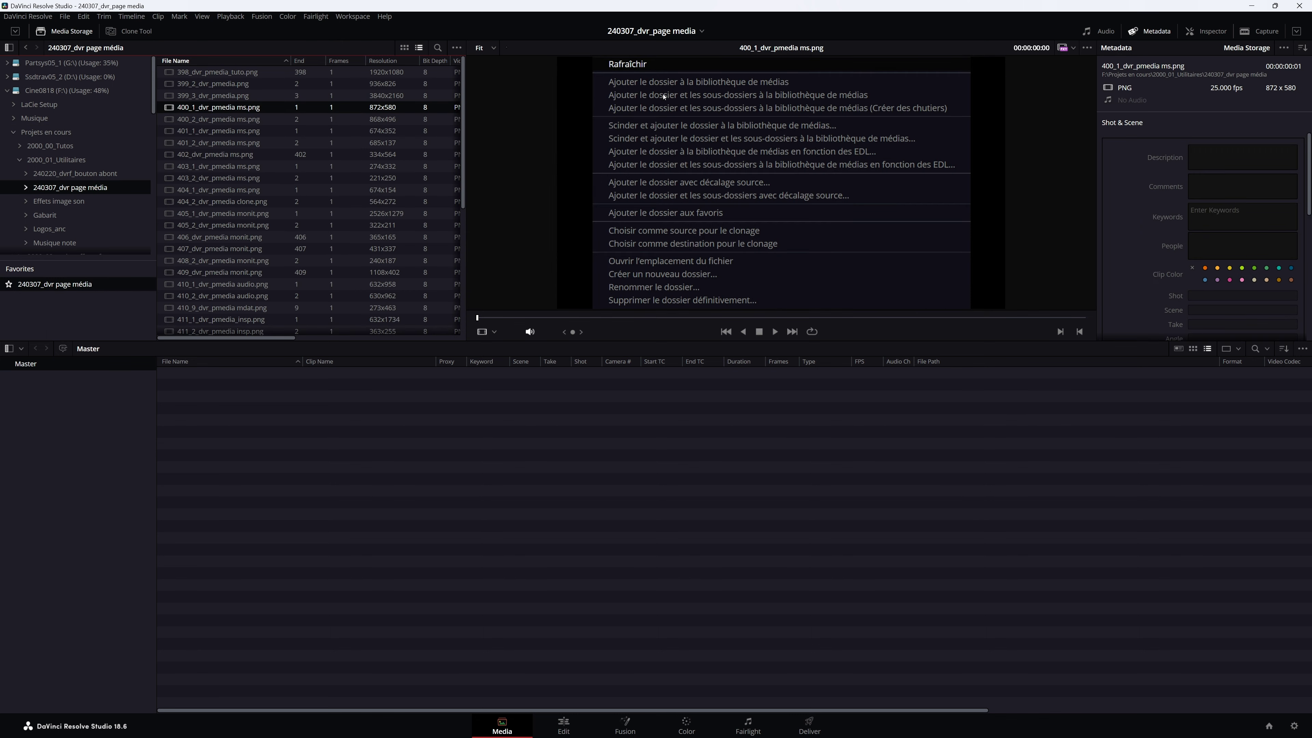
Add the 2000_01_Utilitaires folder to the favorites from the drive's folder tree.
{"action": "left_click", "coordinate": [58, 160]}
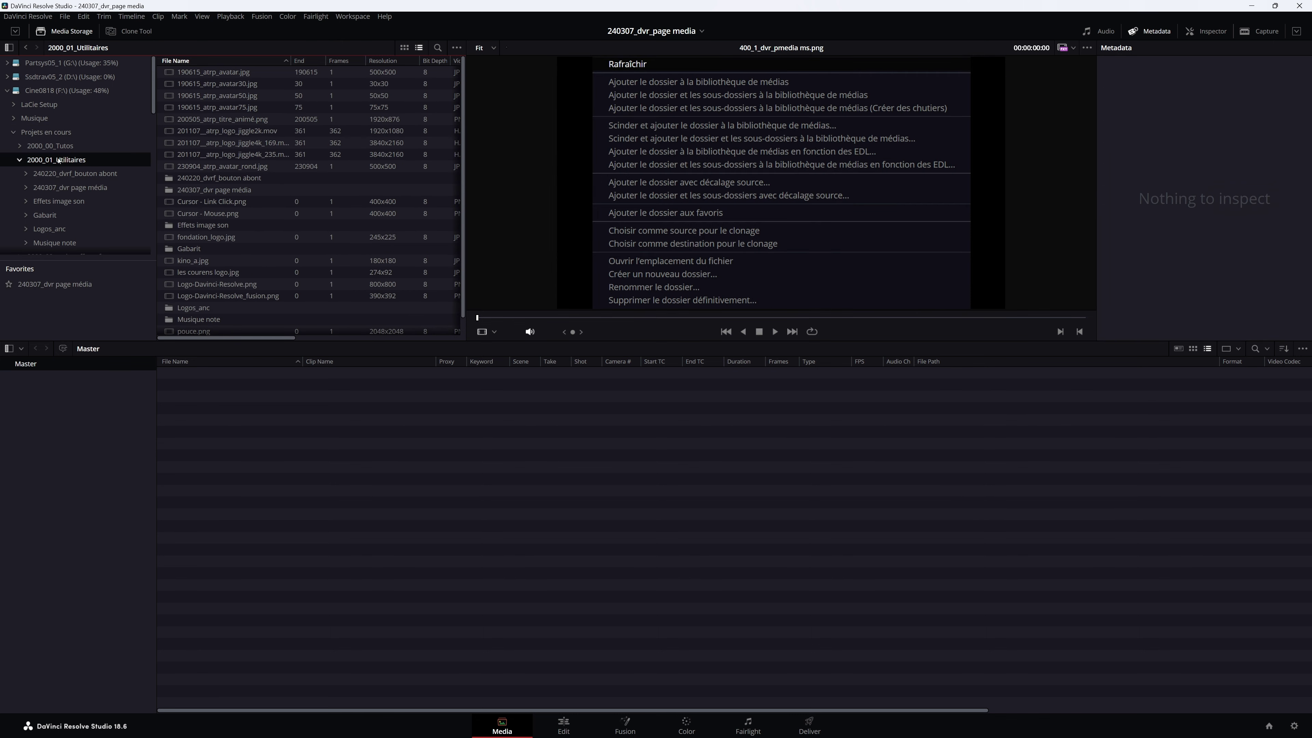
{"action": "right_click", "coordinate": [61, 160]}
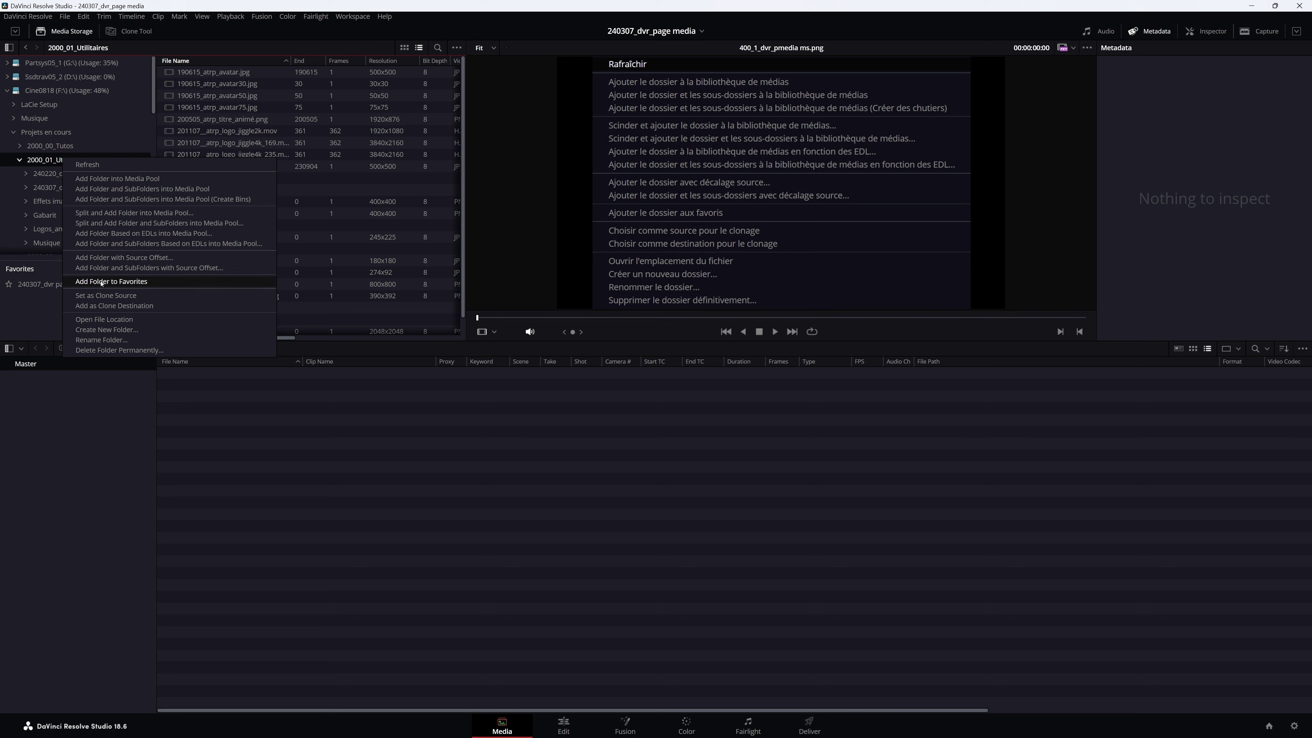
{"action": "left_click", "coordinate": [137, 282]}
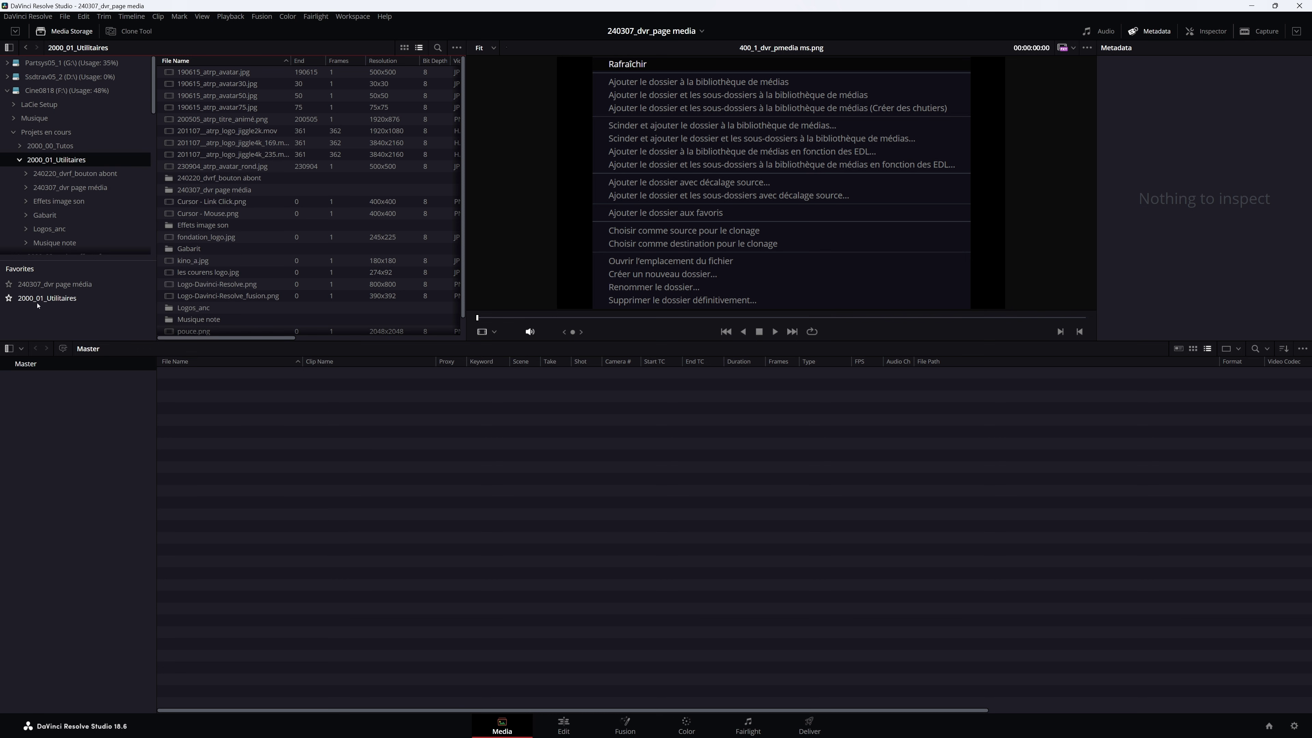
Preview 400_2_dvr_pmedia ms.png from the 240307_dvr page média favorite and remove 2000_01_Utilitaires from the favorites.
{"action": "left_click", "coordinate": [63, 284]}
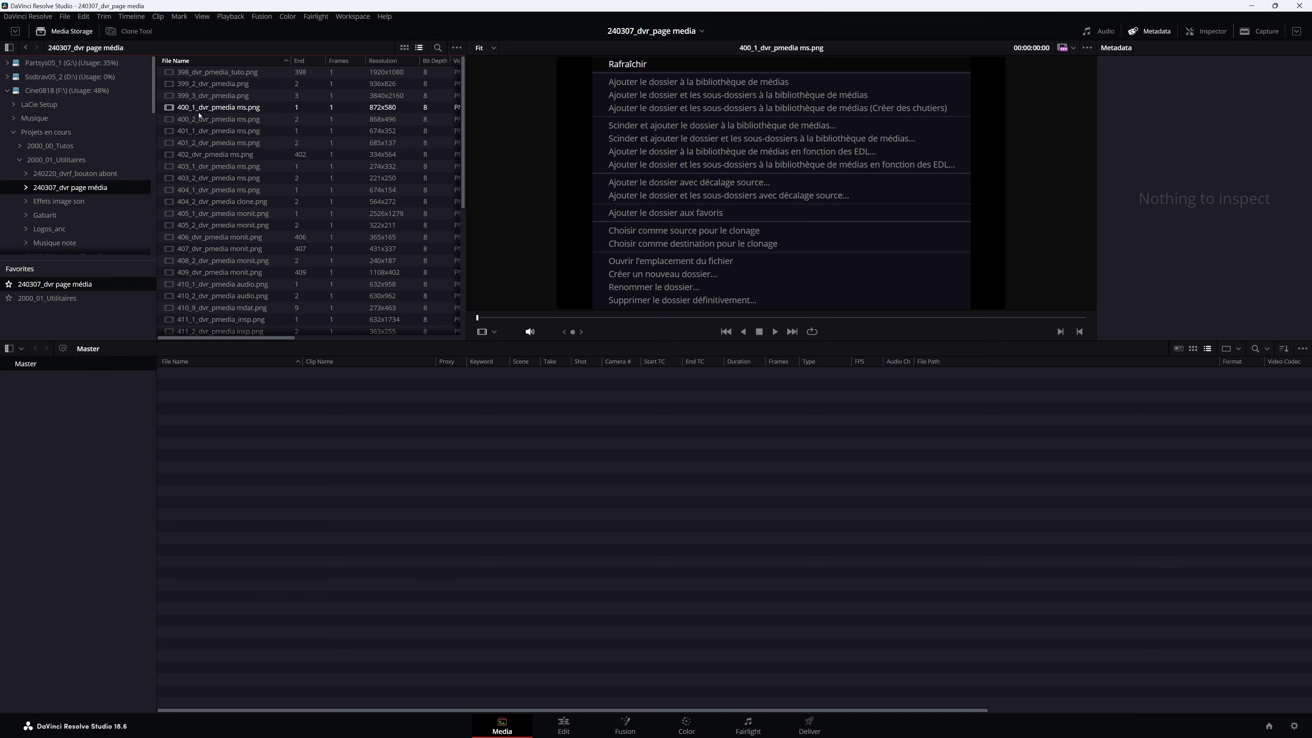
{"action": "left_click", "coordinate": [222, 119]}
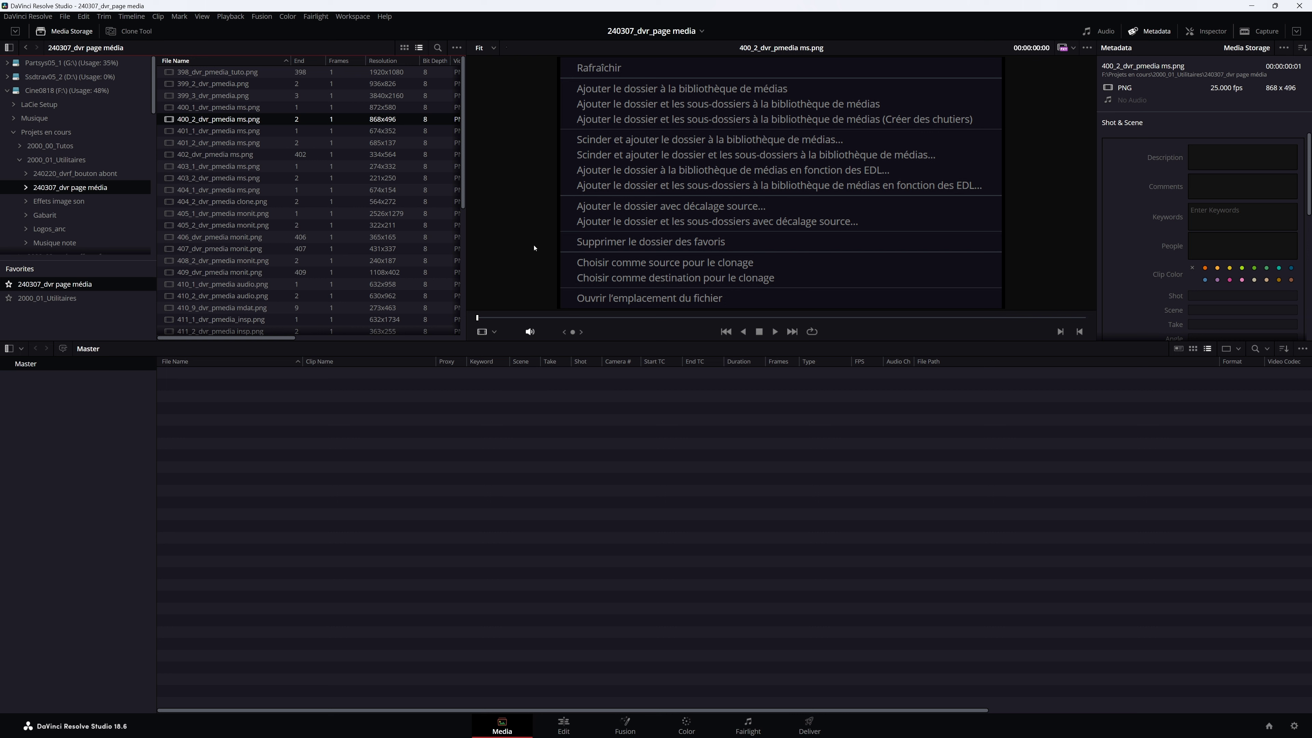
{"action": "right_click", "coordinate": [54, 300]}
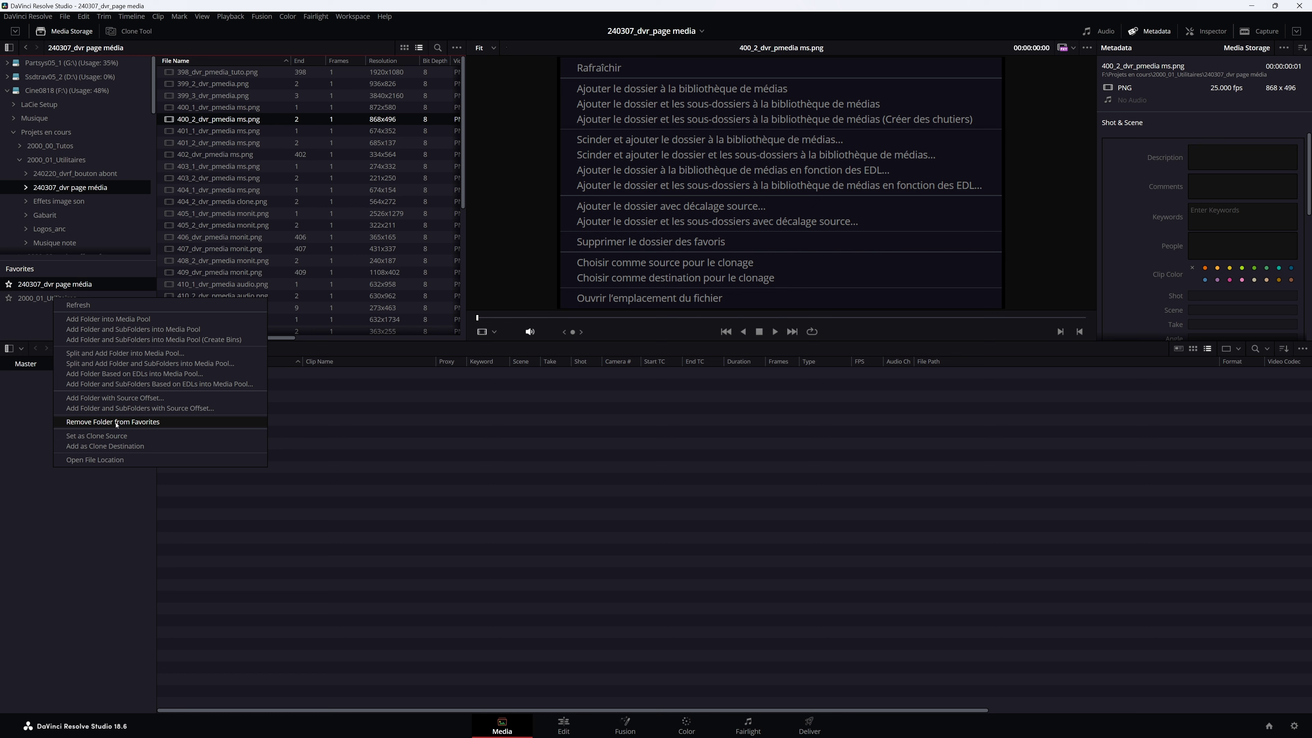
{"action": "left_click", "coordinate": [152, 422]}
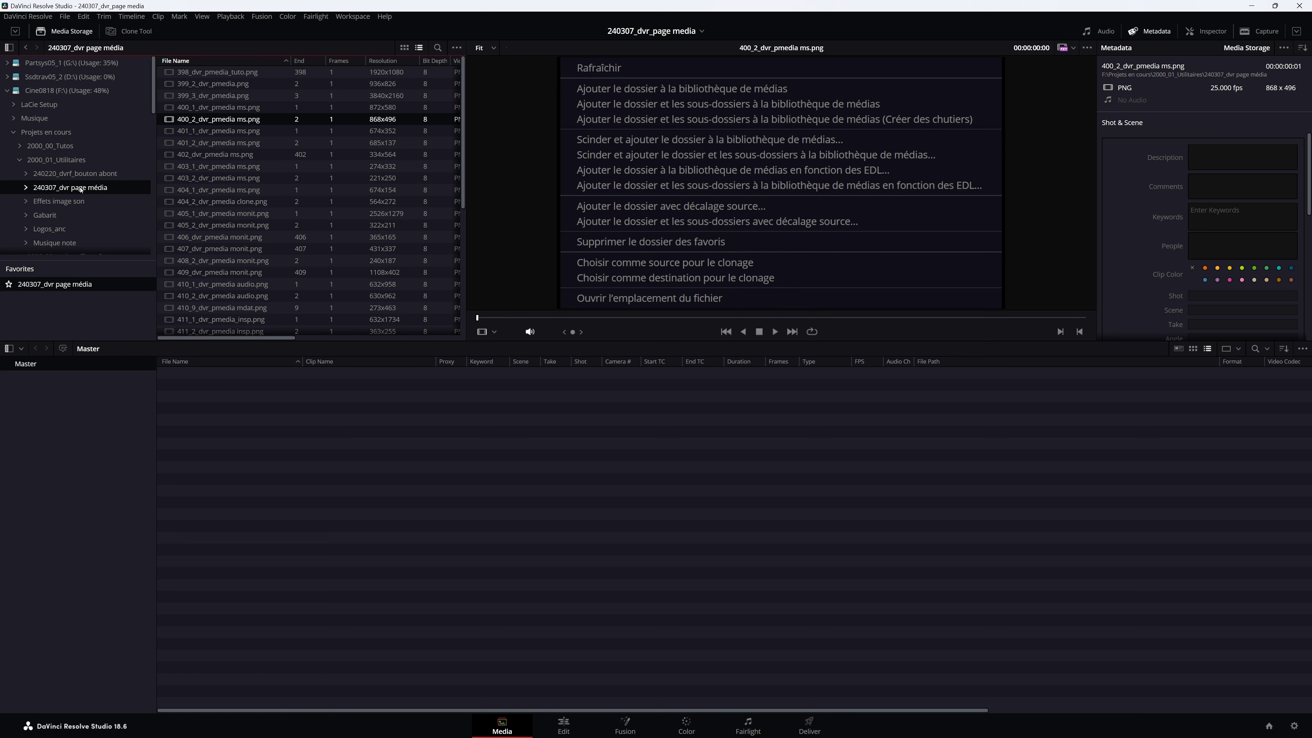
Add 2000_01_Utilitaires to the favorites from the contents of Projets en cours, and remove that favorite.
{"action": "left_click", "coordinate": [53, 133]}
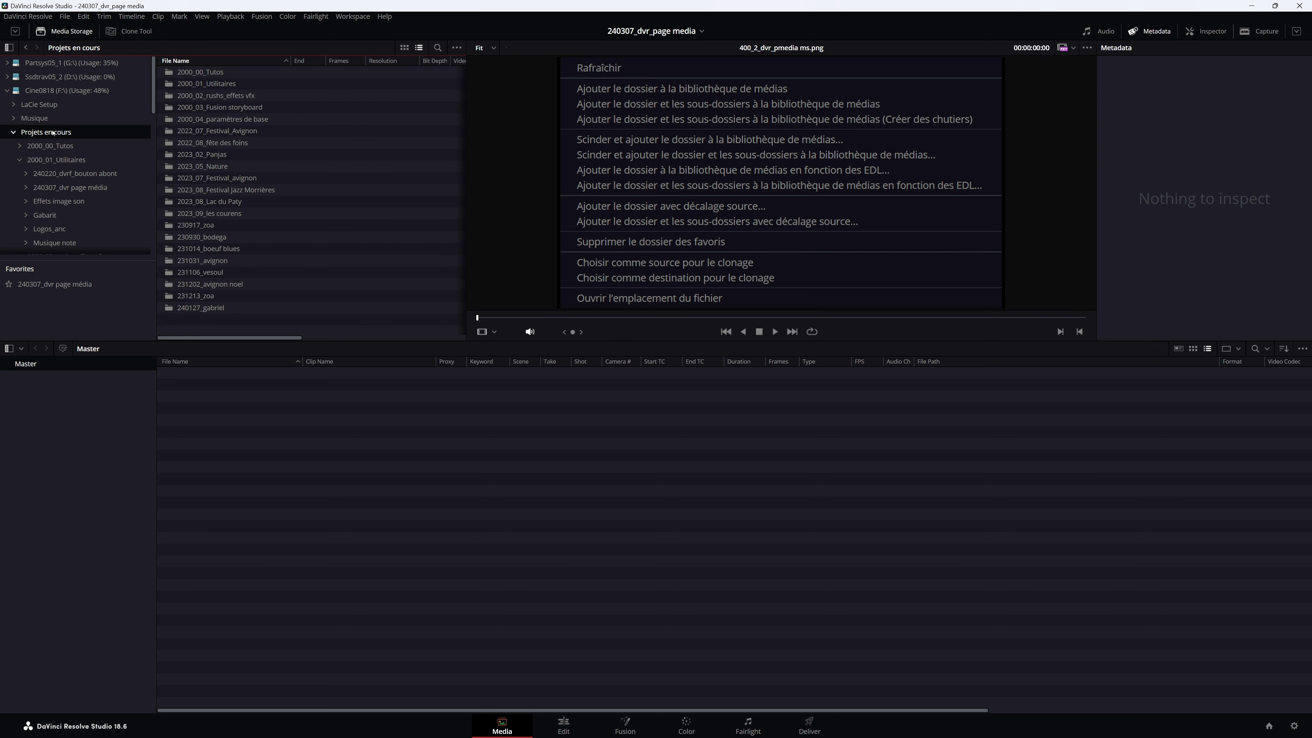
{"action": "left_click", "coordinate": [172, 86]}
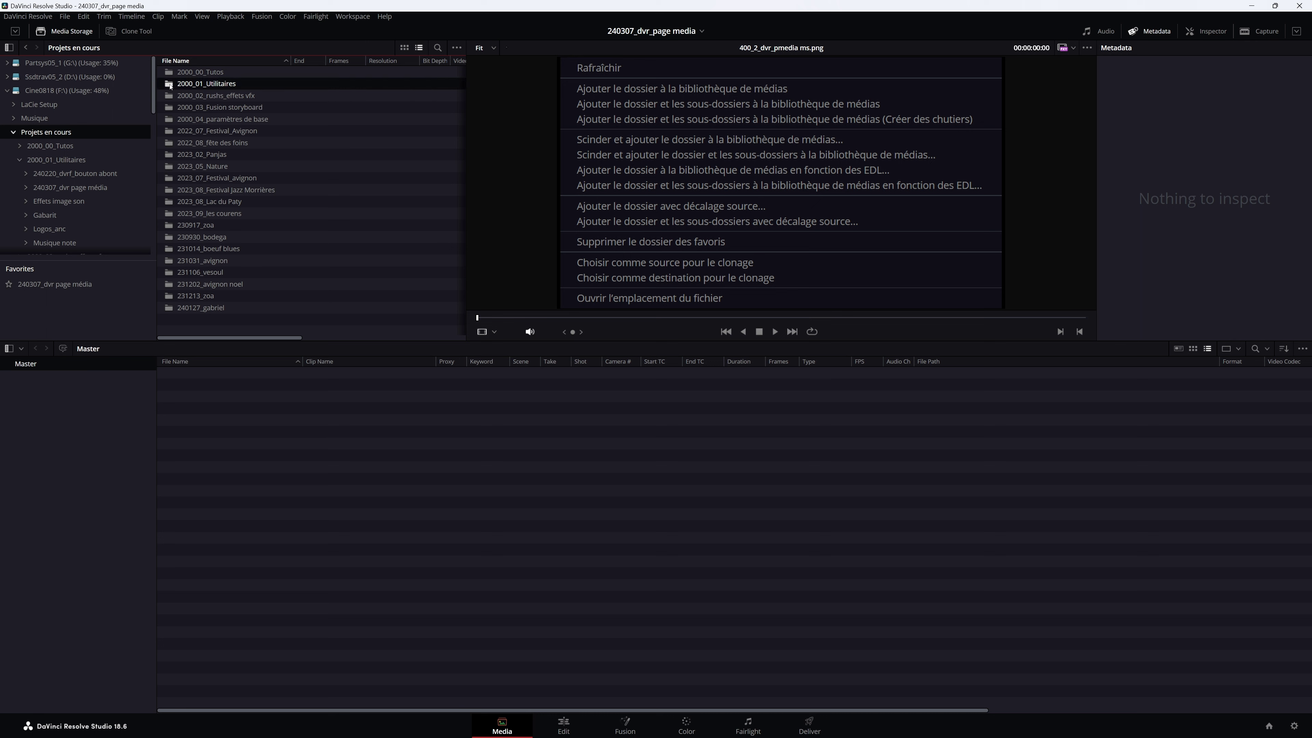
{"action": "left_click_drag", "start_coordinate": [171, 87], "coordinate": [58, 305]}
{"action": "right_click", "coordinate": [42, 300]}
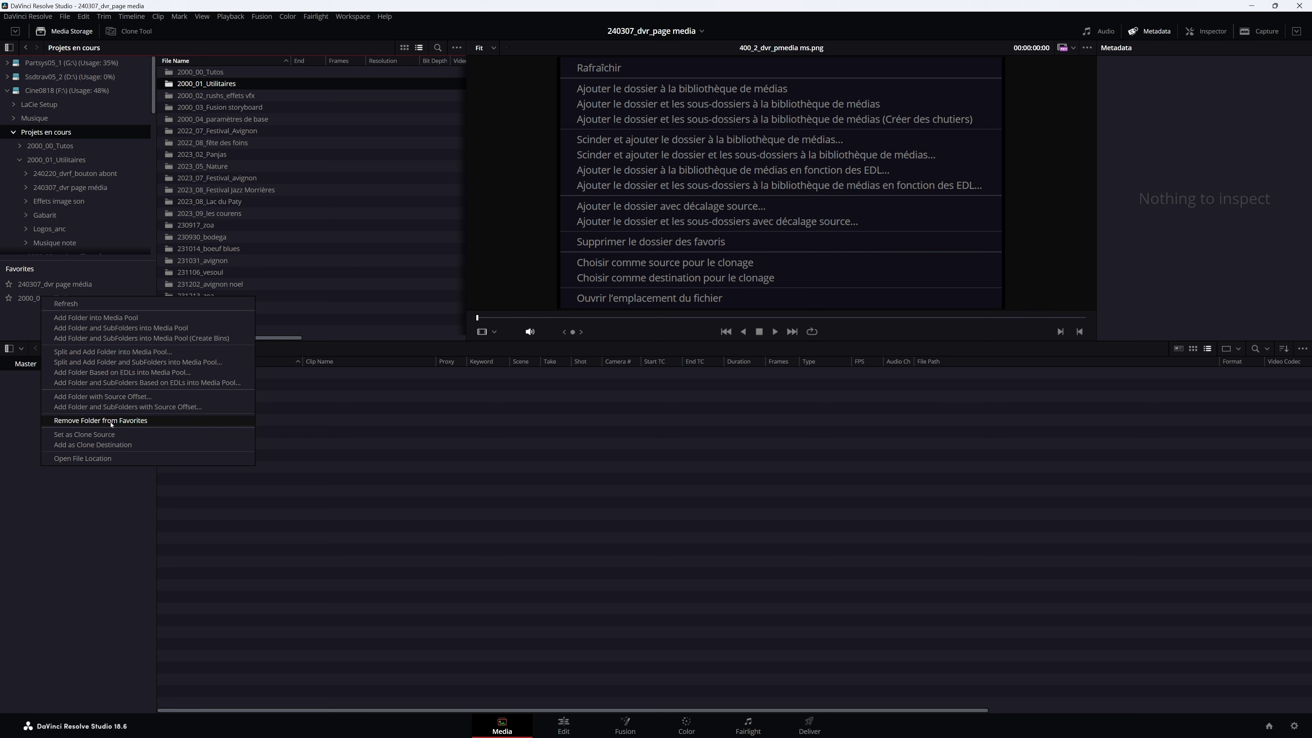
{"action": "left_click", "coordinate": [100, 421]}
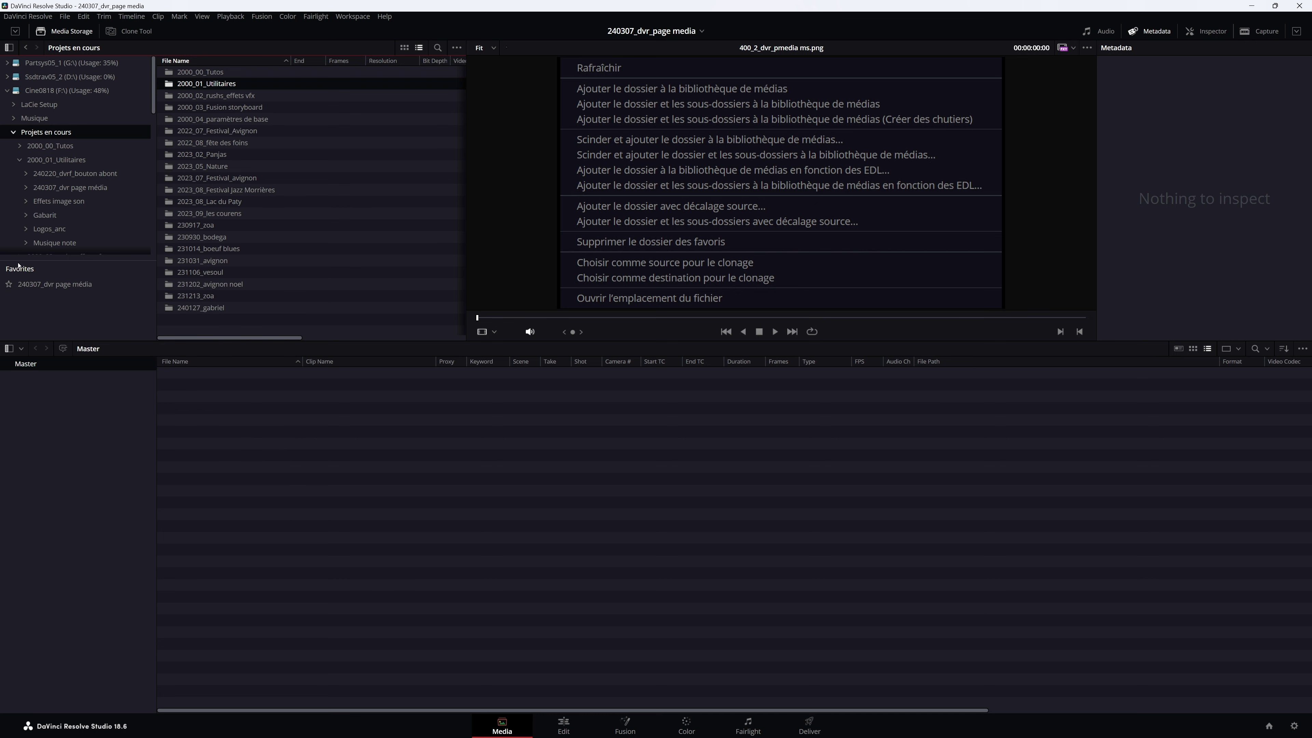
Open the 240307_dvr page média favorite and try adding the 220706_parade folder's clips to the media pool, undoing the import.
{"action": "left_click", "coordinate": [33, 294]}
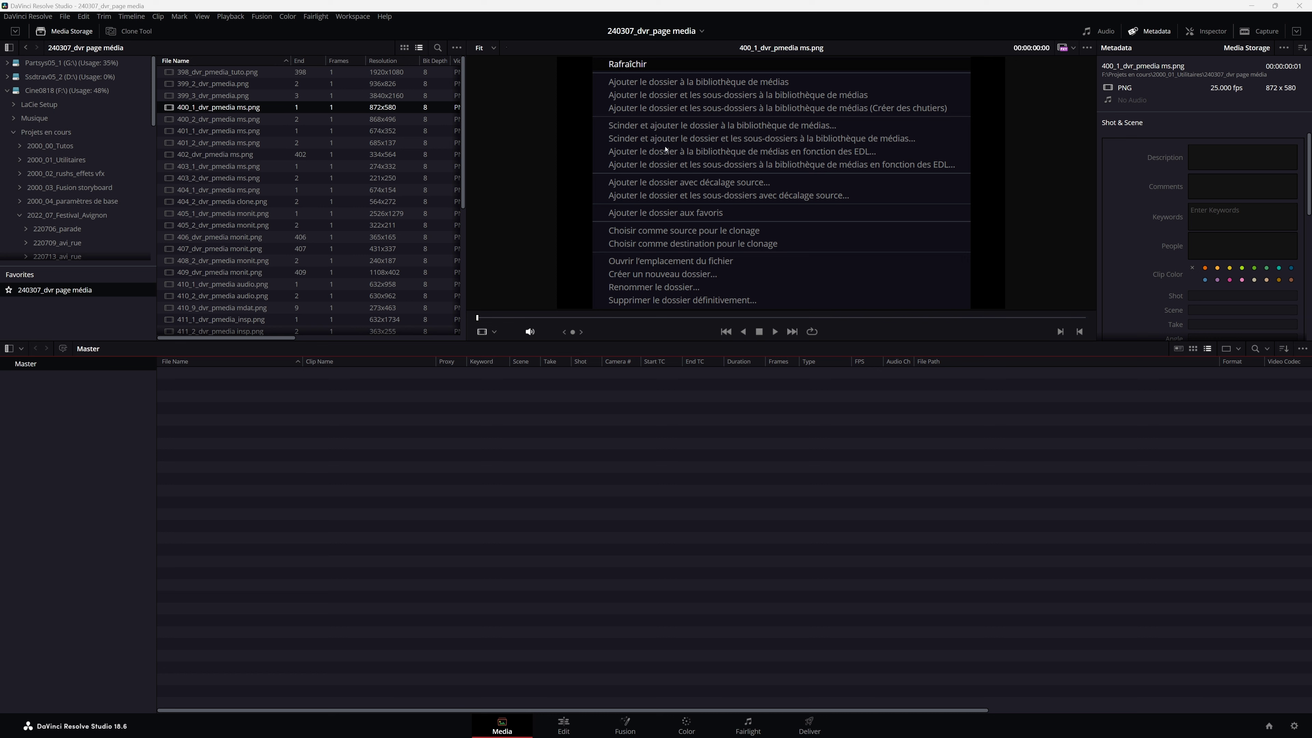
{"action": "right_click", "coordinate": [54, 229]}
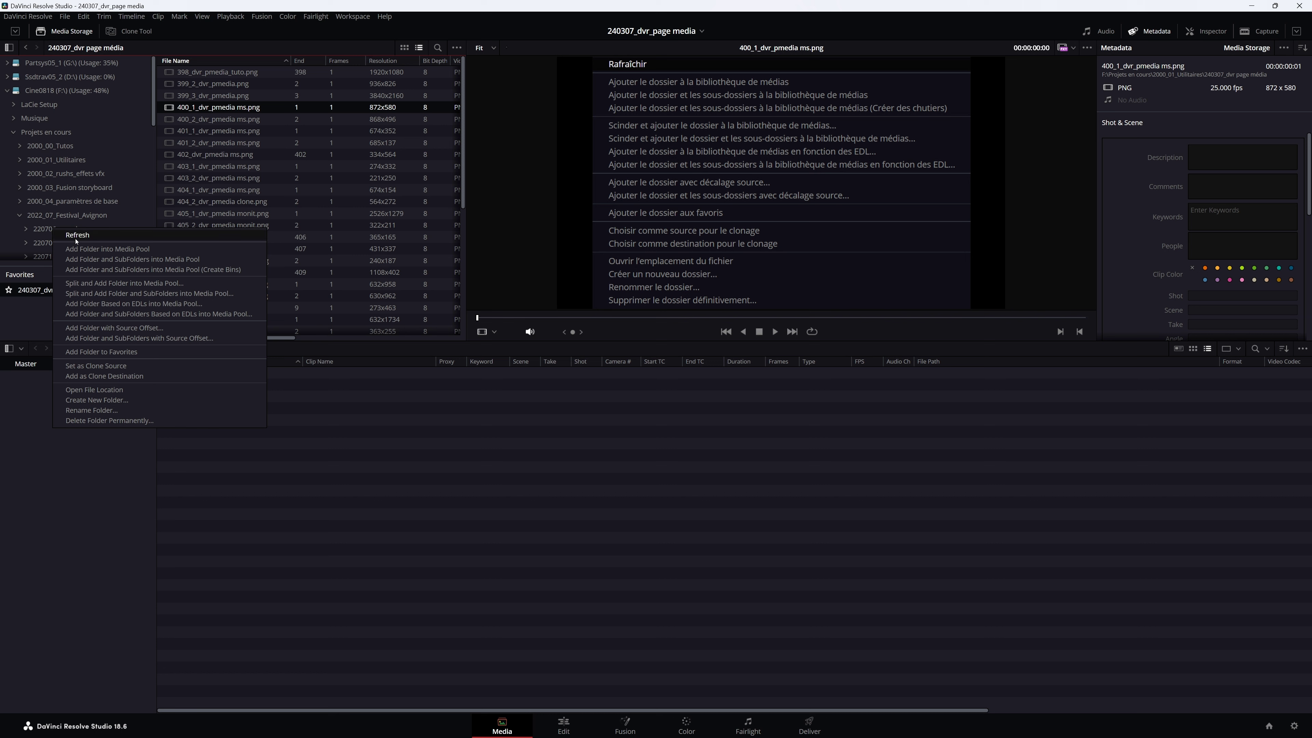
{"action": "left_click", "coordinate": [105, 249]}
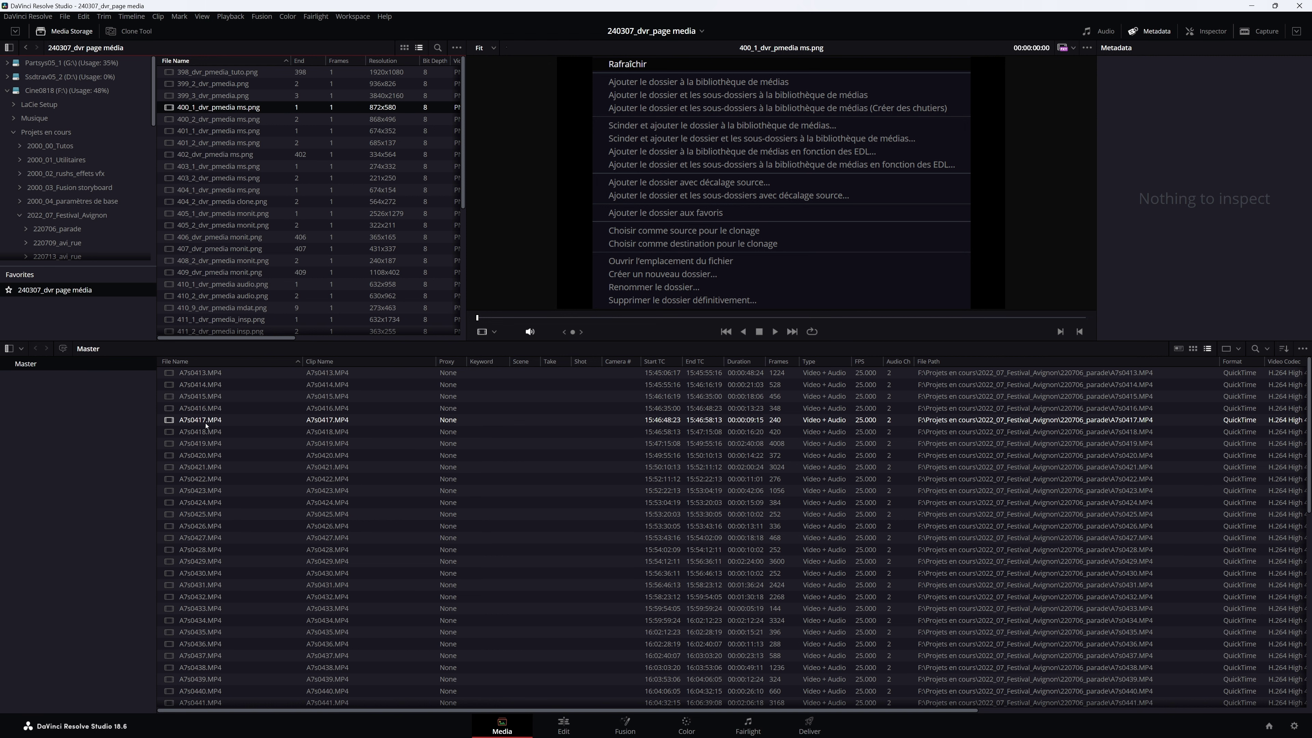
{"action": "key", "text": "ctrl+z"}
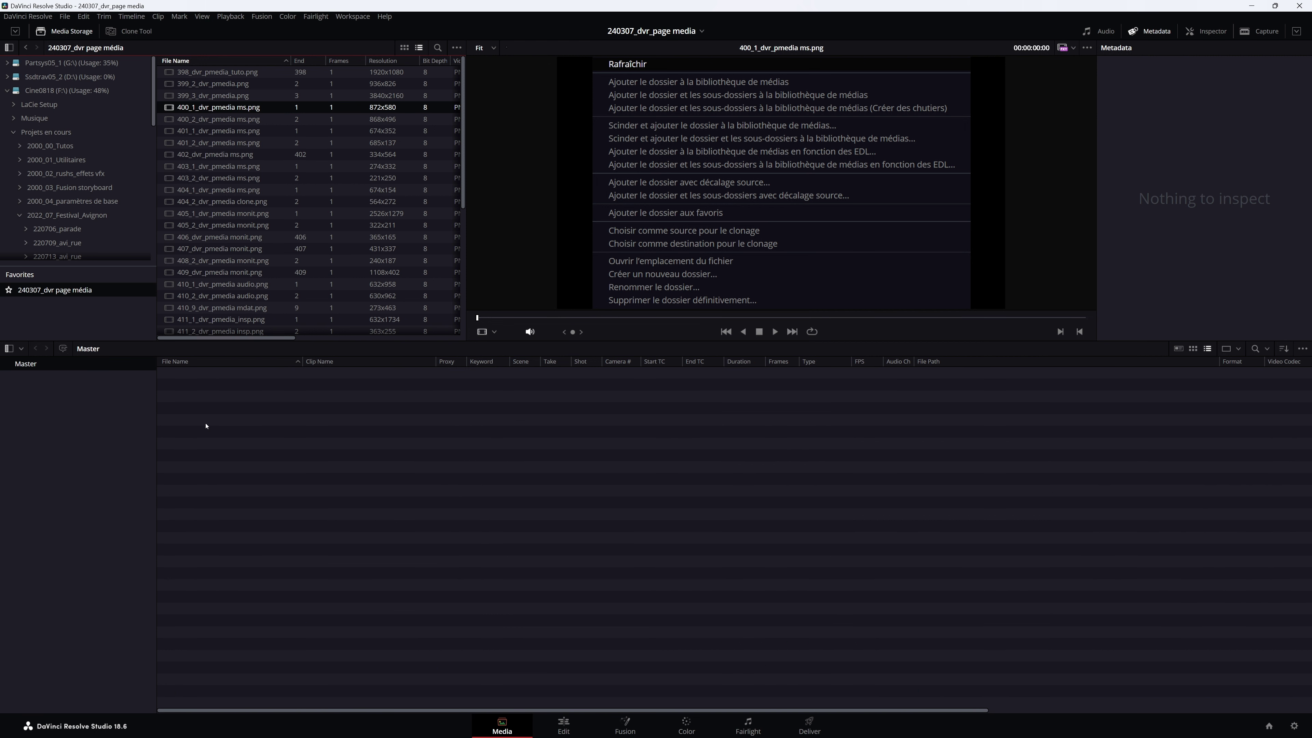
Try adding 220706_parade and its subfolders to the media pool with bins created, check the bin, and undo the import.
{"action": "right_click", "coordinate": [65, 228]}
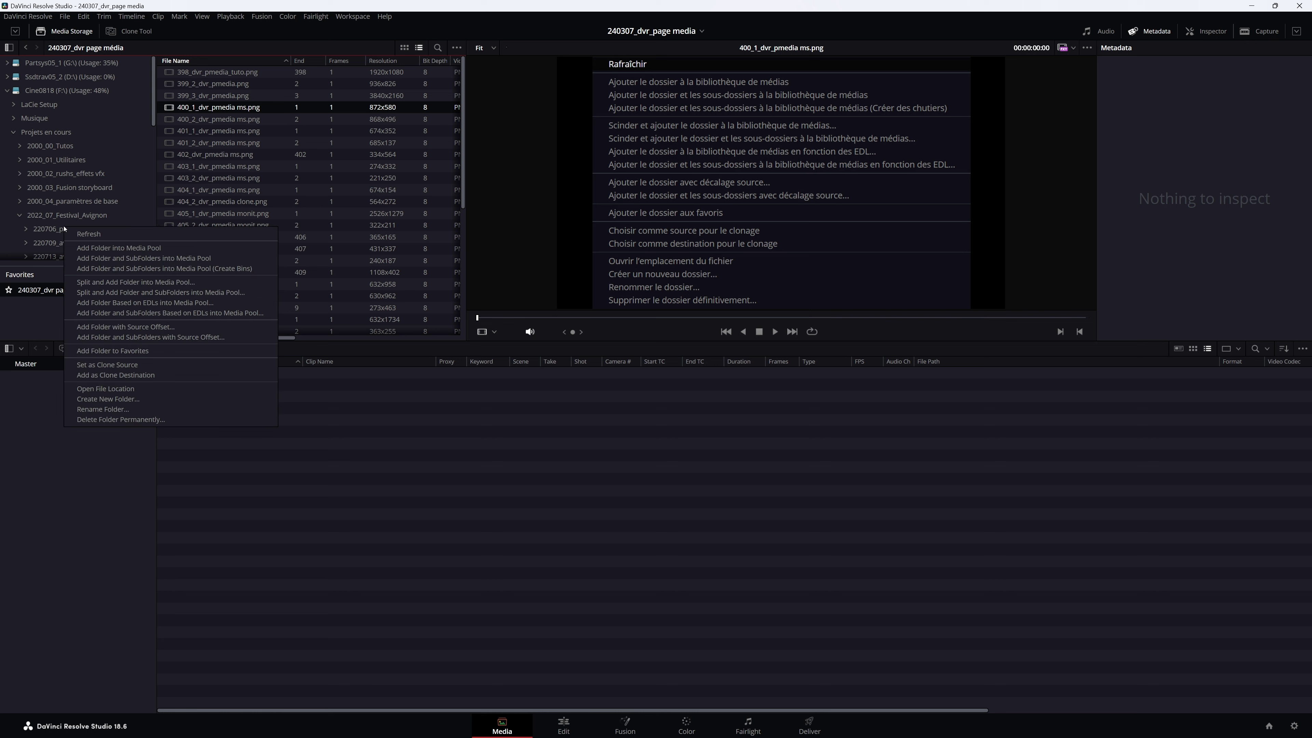
{"action": "left_click", "coordinate": [95, 269]}
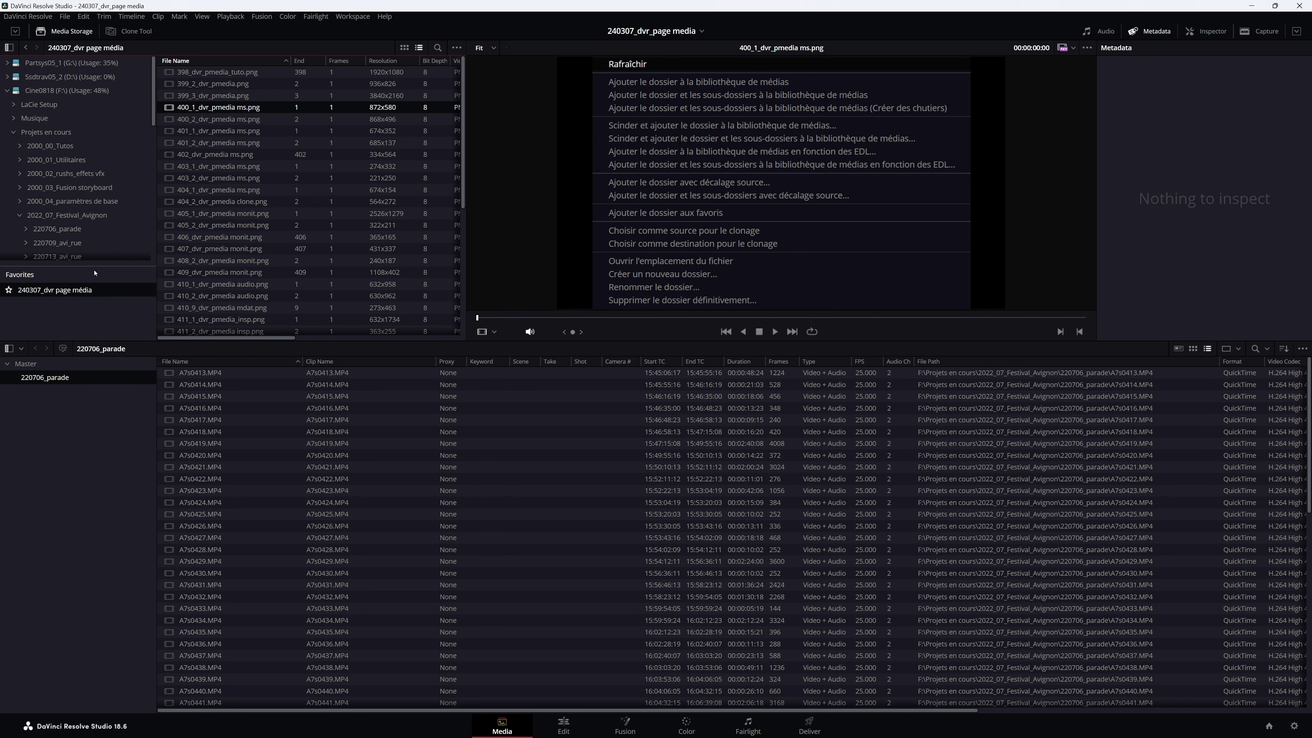
{"action": "left_click", "coordinate": [23, 364]}
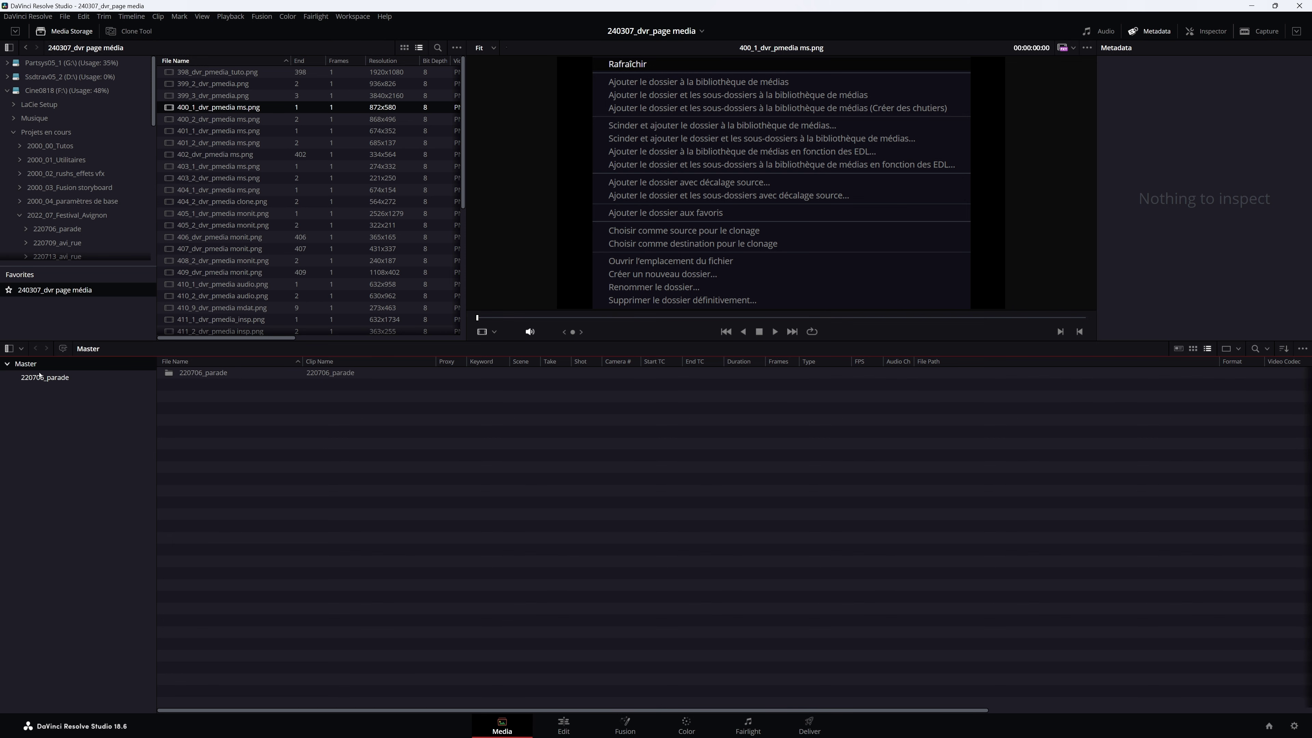
{"action": "left_click", "coordinate": [41, 377]}
{"action": "left_click", "coordinate": [30, 365]}
{"action": "key", "text": "ctrl+z"}
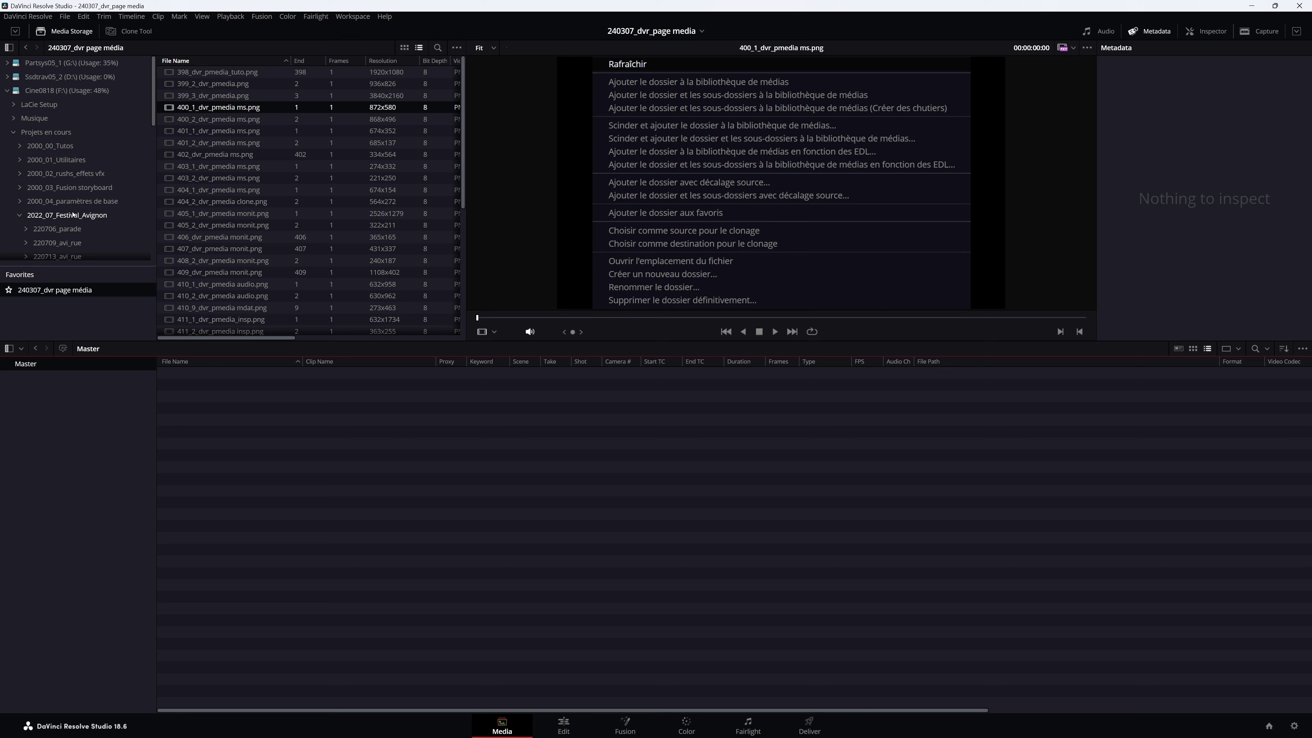
Try adding 2022_07_Festival_Avignon and its subfolders to the media pool with bins created, browse the bins, and undo the import.
{"action": "right_click", "coordinate": [62, 218]}
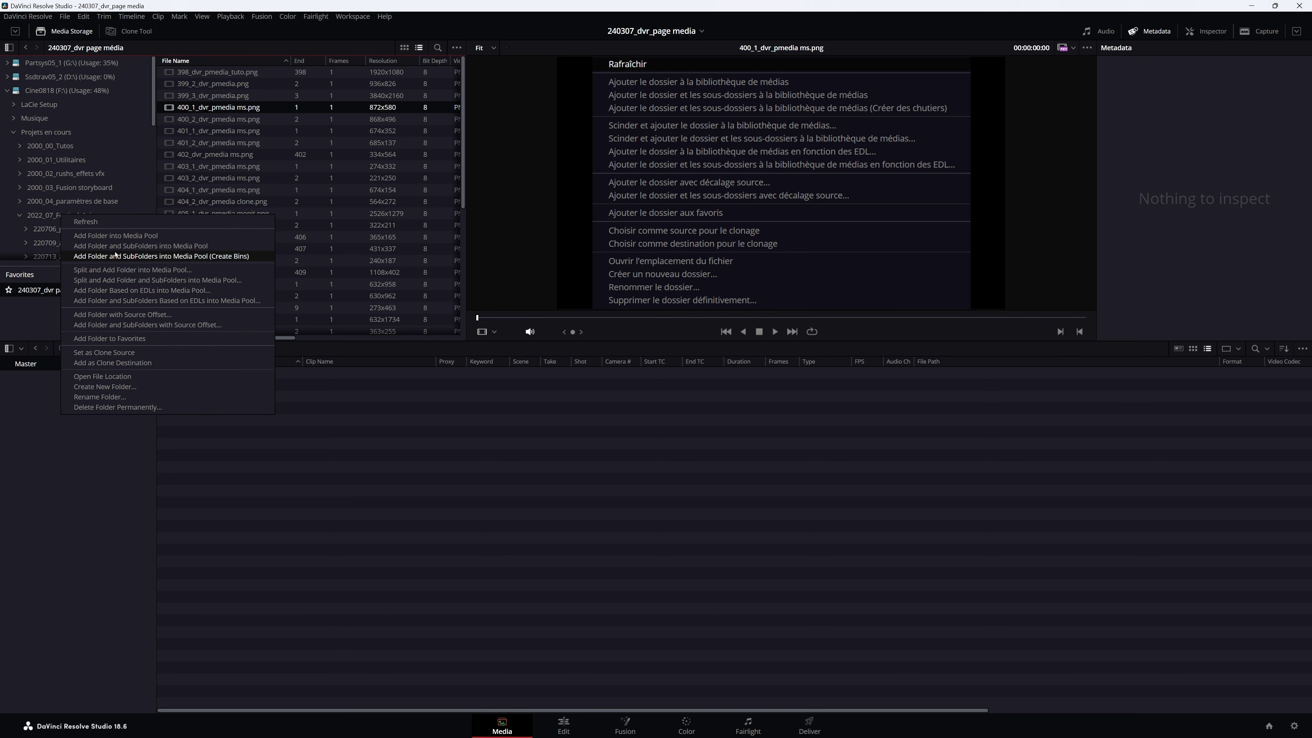
{"action": "left_click", "coordinate": [144, 257]}
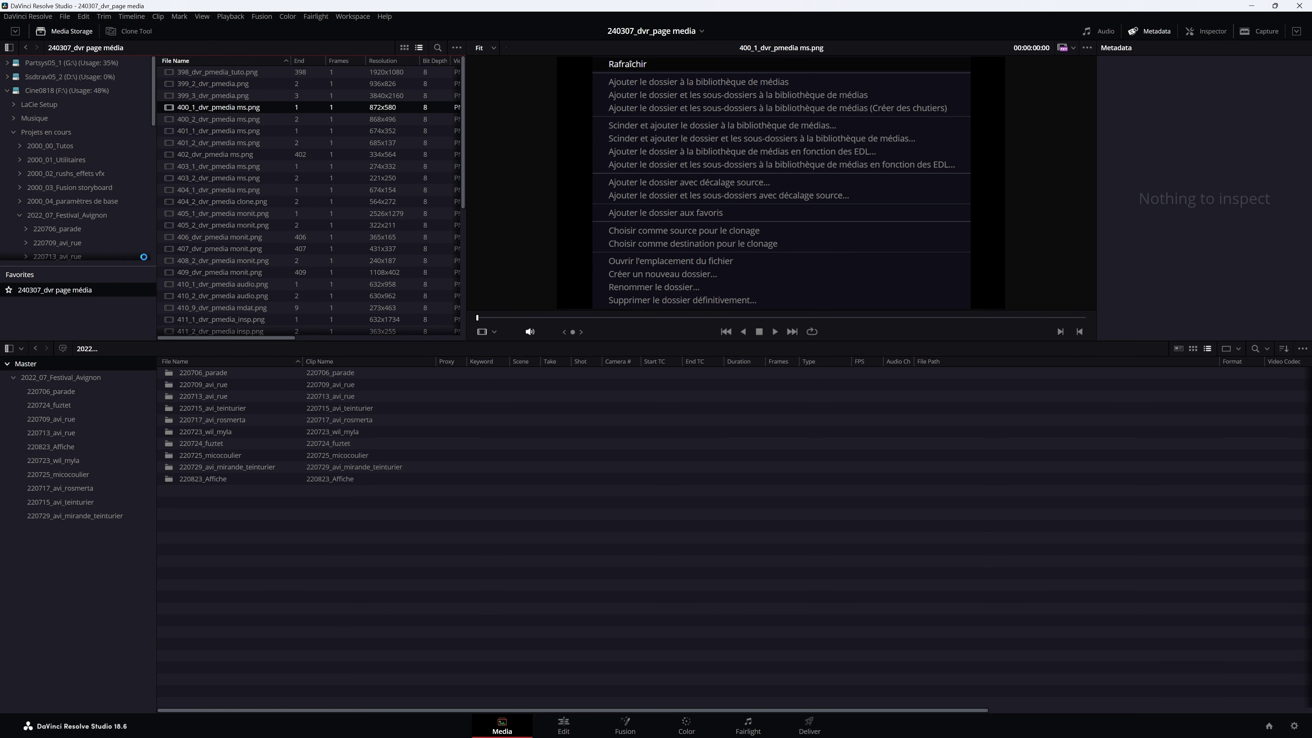
{"action": "left_click", "coordinate": [26, 365]}
{"action": "left_click", "coordinate": [49, 378]}
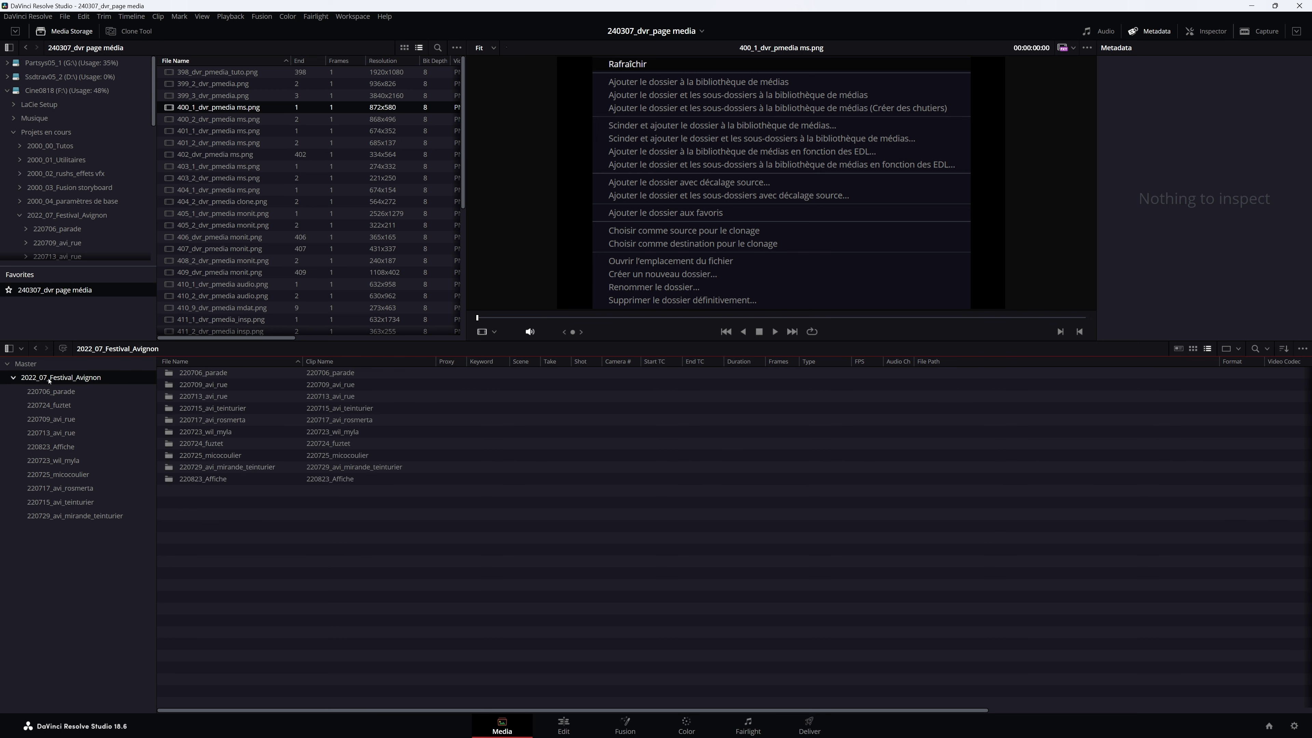
{"action": "left_click", "coordinate": [50, 392]}
{"action": "left_click", "coordinate": [49, 406]}
{"action": "left_click", "coordinate": [61, 419]}
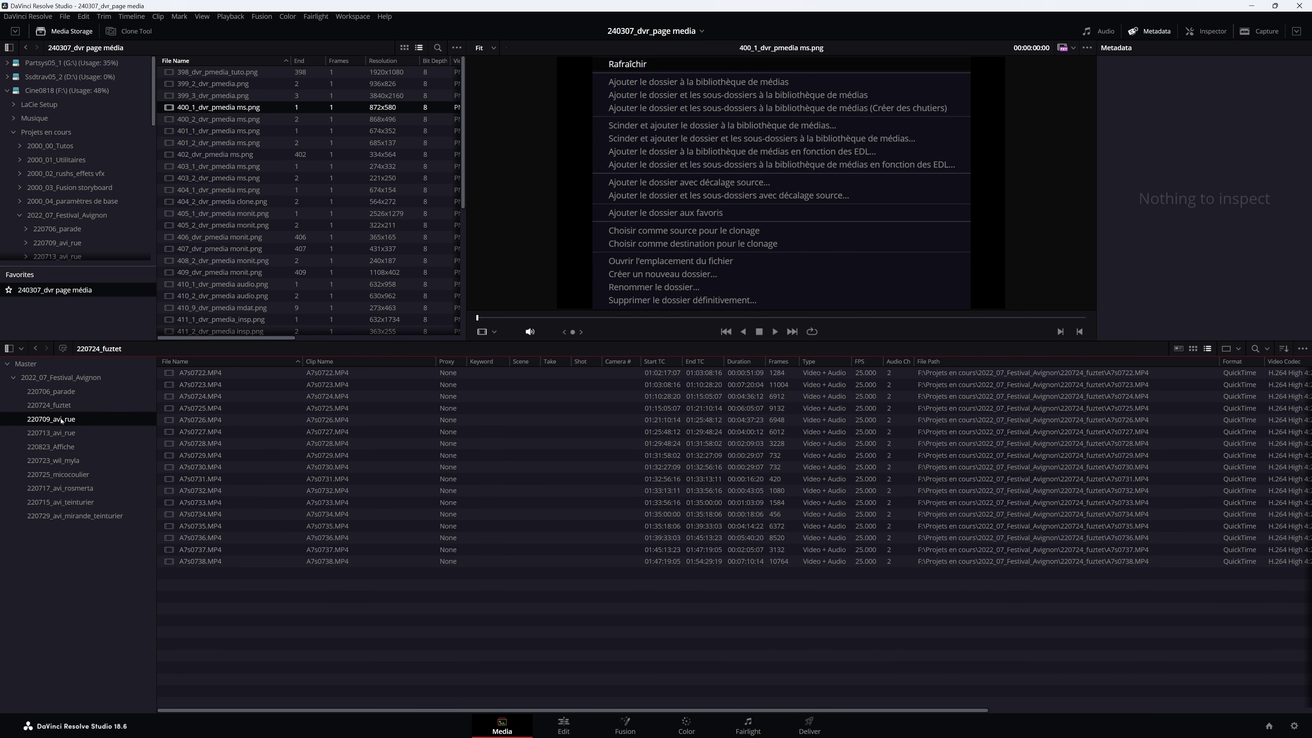
{"action": "key", "text": "ctrl+z"}
Try adding the clip A7s0421.MP4 to the media pool and undo the import.
{"action": "left_click", "coordinate": [211, 132]}
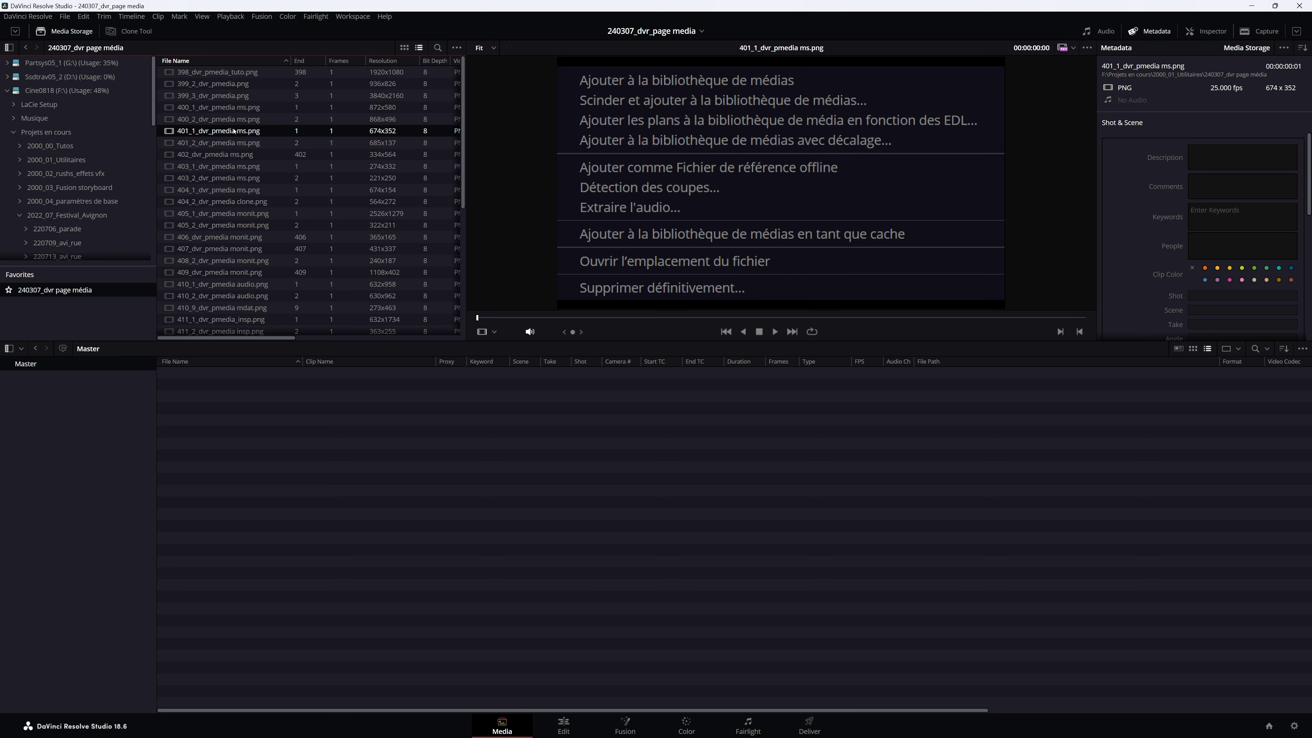
{"action": "scroll", "coordinate": [222, 217], "scroll_direction": "down", "scroll_amount": 6}
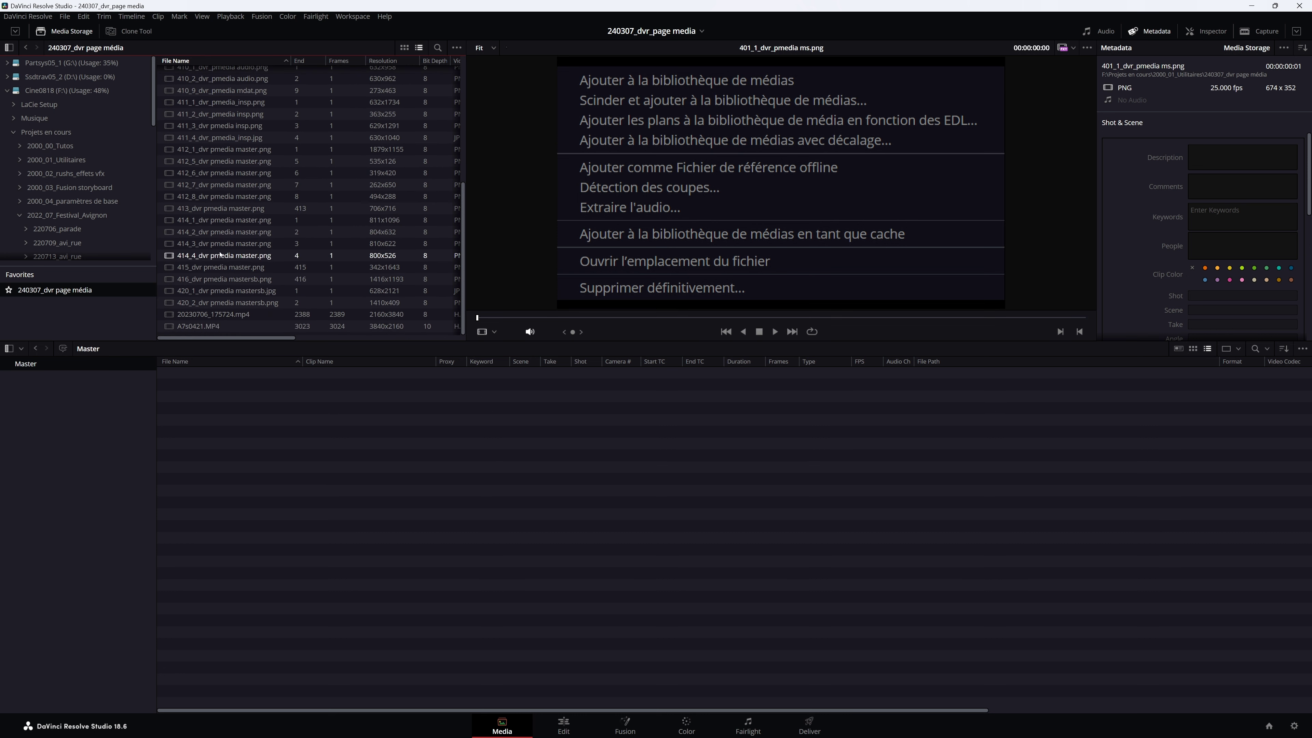
{"action": "right_click", "coordinate": [193, 327]}
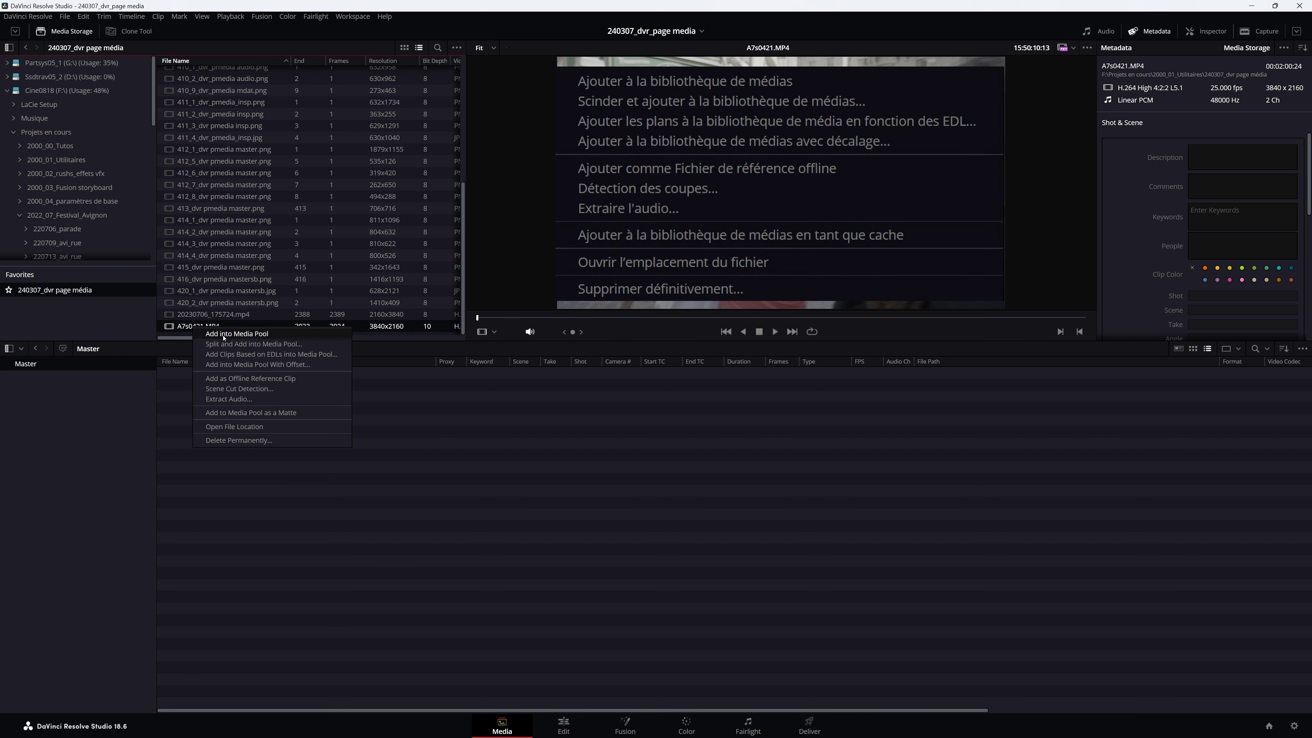
{"action": "left_click", "coordinate": [250, 334]}
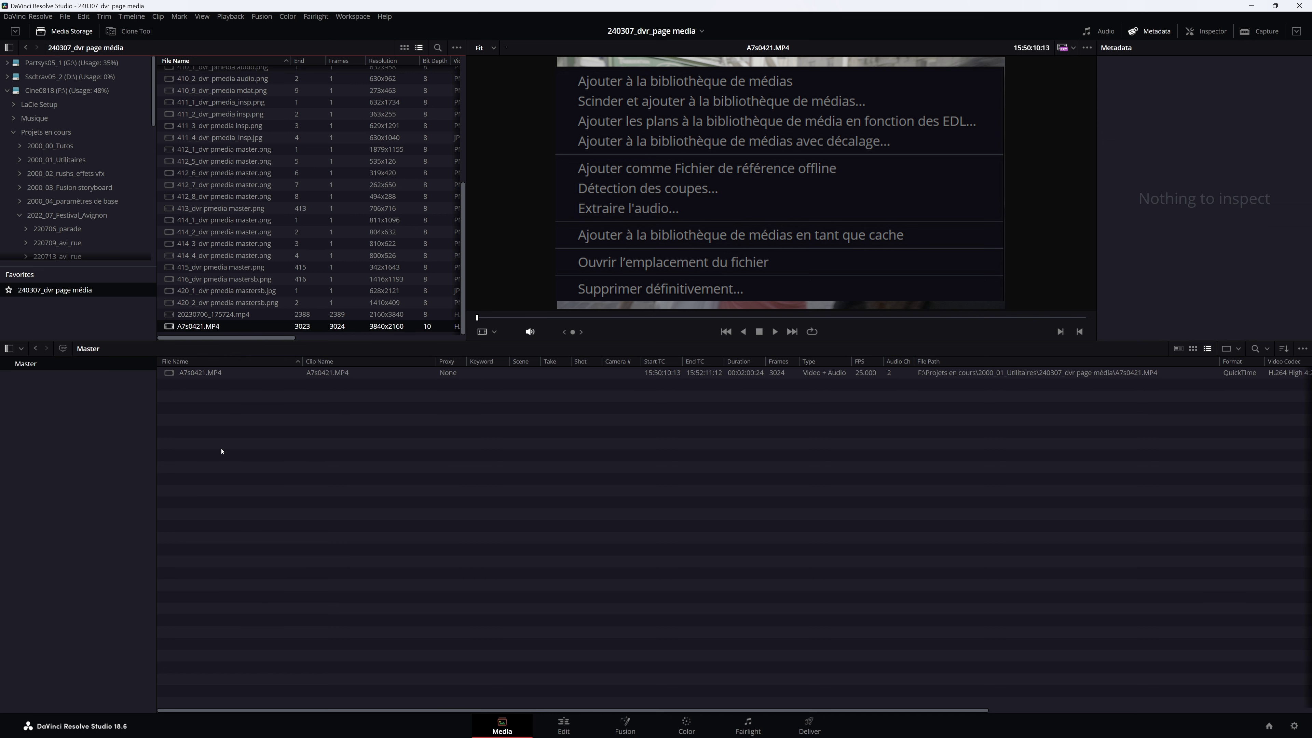
{"action": "key", "text": "ctrl+z"}
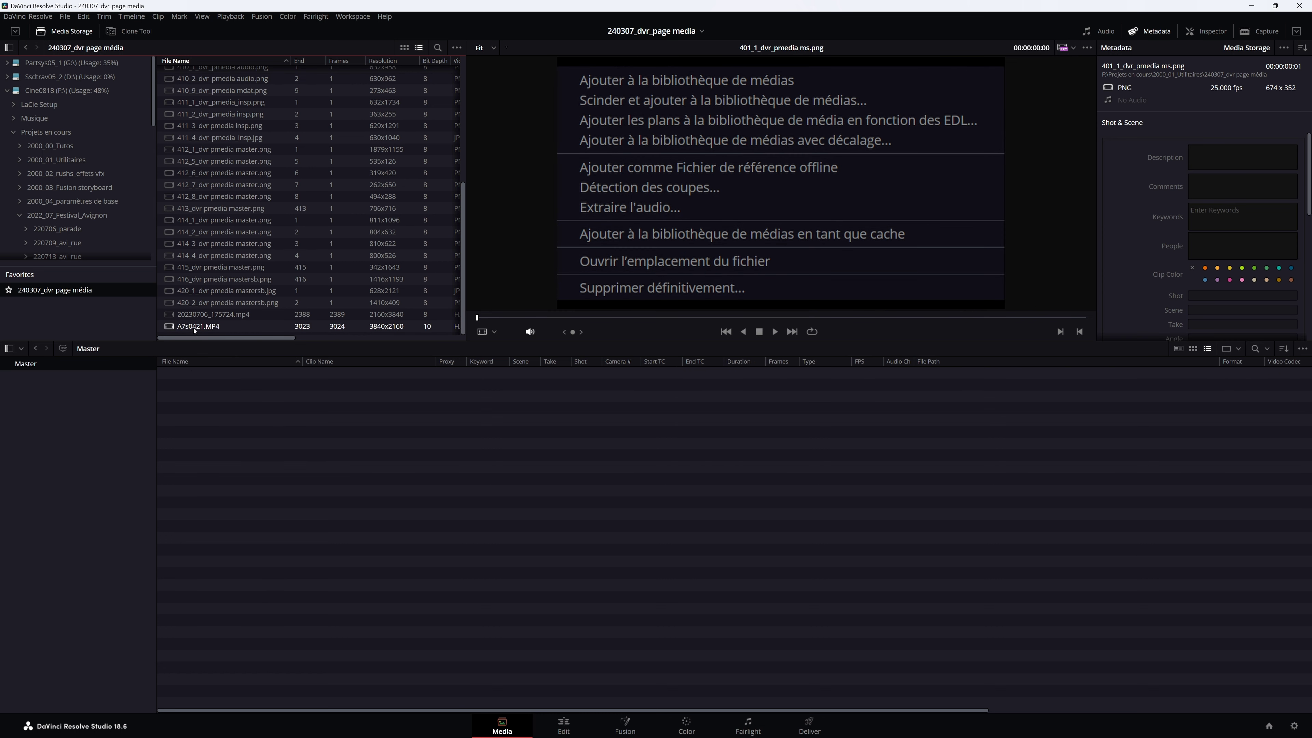
Add 20230706_175724.mp4 to the media pool without changing the project frame rate, and compare its metadata with that of A7s0421.MP4.
{"action": "right_click", "coordinate": [231, 315]}
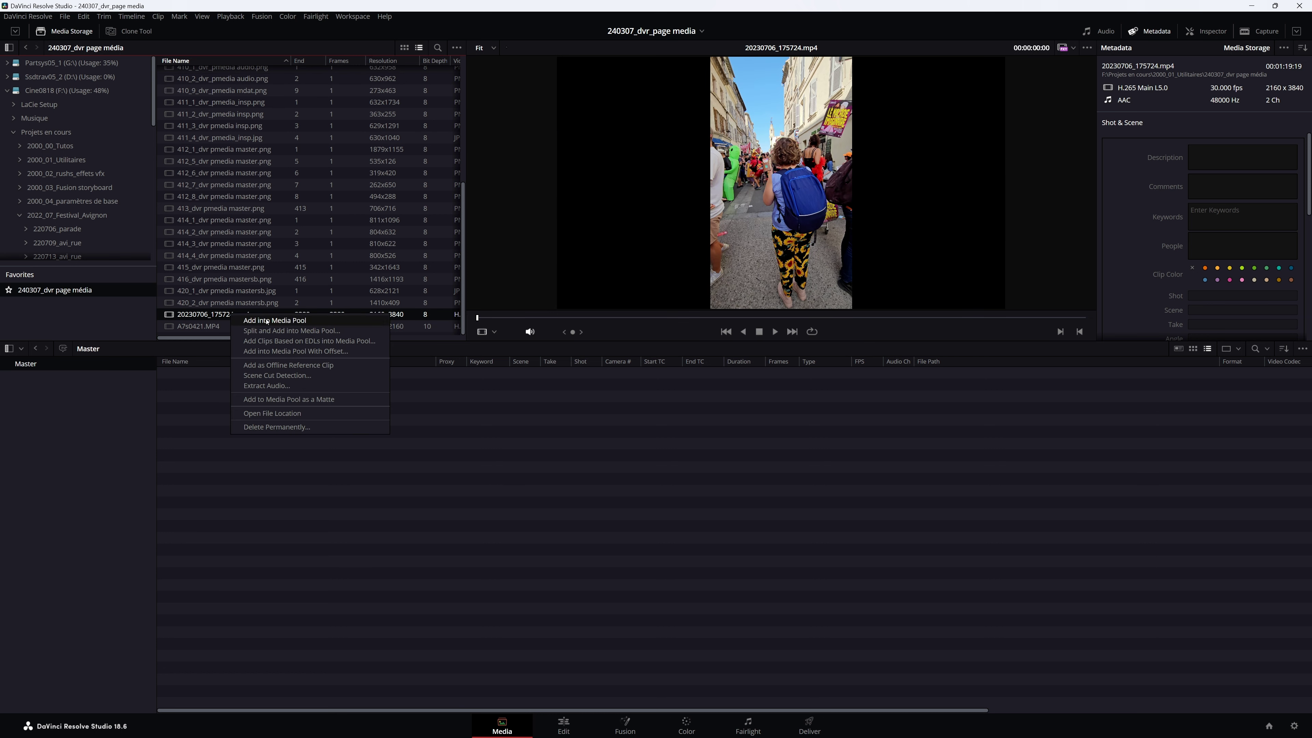
{"action": "left_click", "coordinate": [267, 321]}
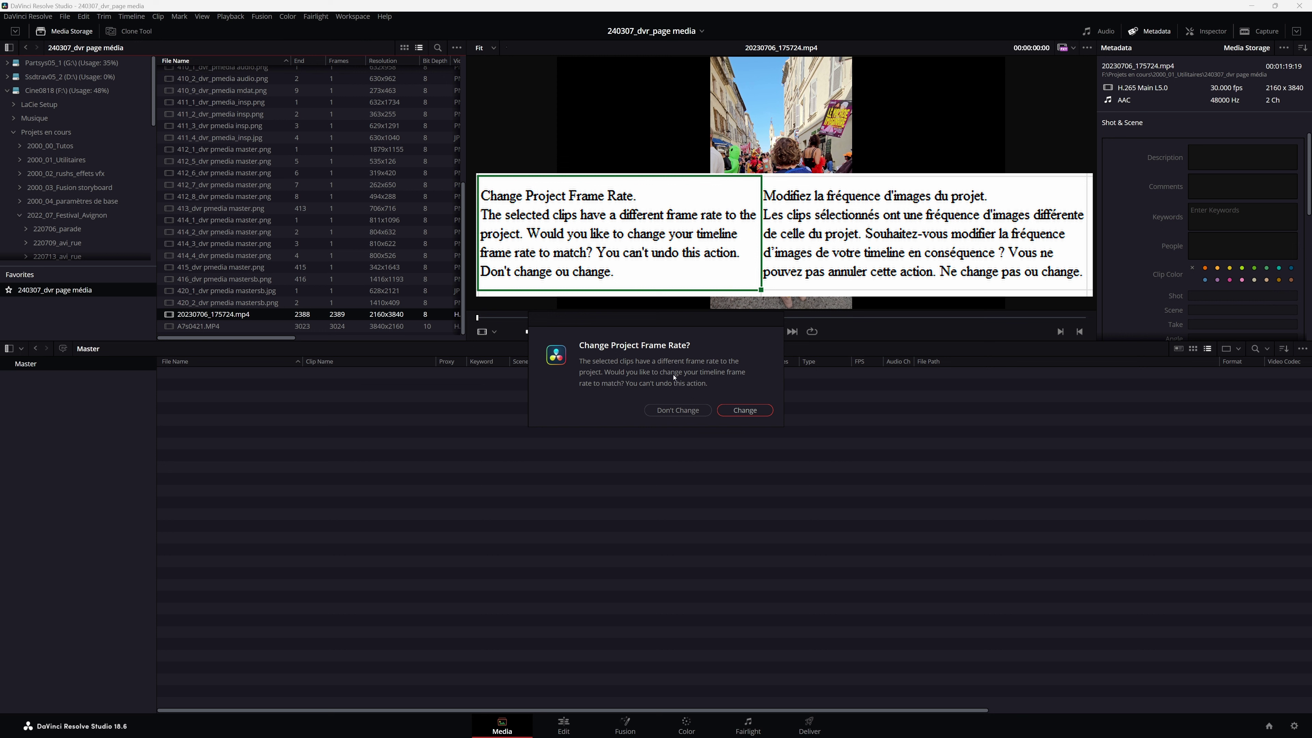
{"action": "left_click", "coordinate": [679, 411]}
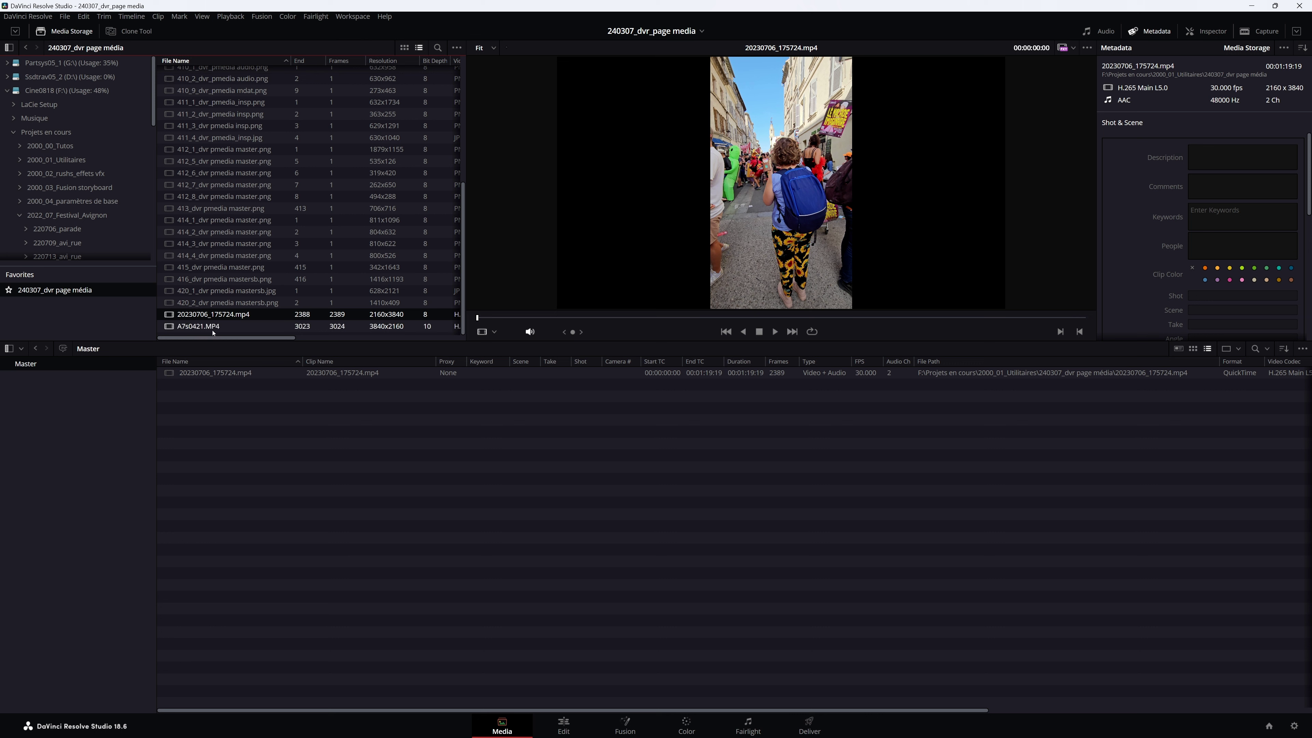
{"action": "left_click", "coordinate": [391, 327]}
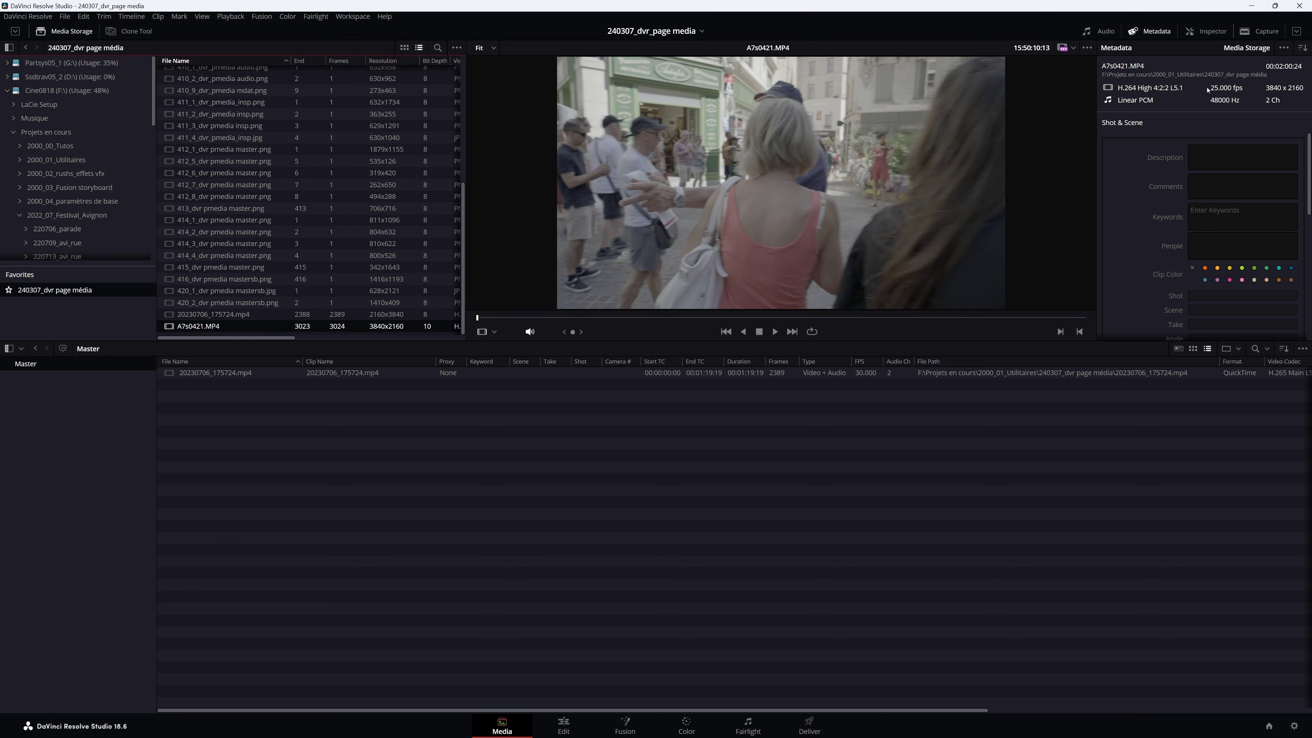
{"action": "key", "text": "Up"}
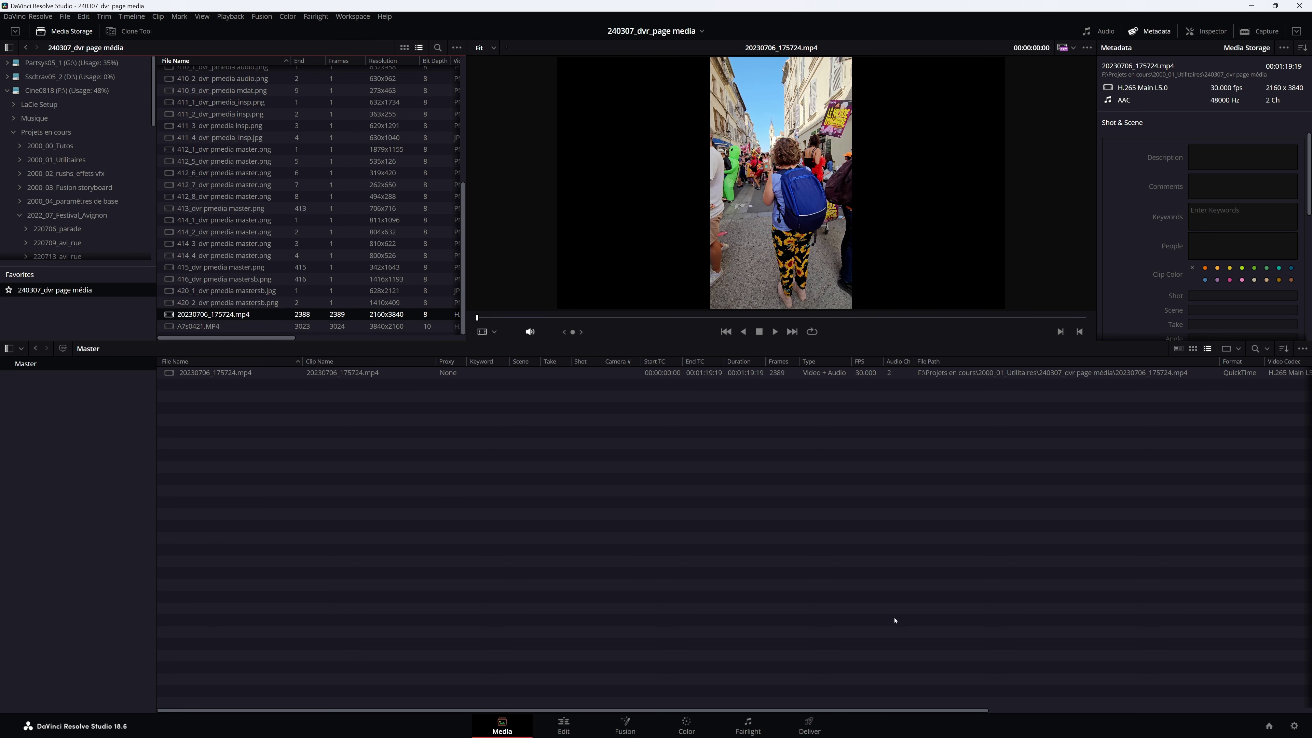
Open the project settings and examine the timeline format, video monitoring, cache and working folder options in Master Settings.
{"action": "left_click", "coordinate": [1293, 726]}
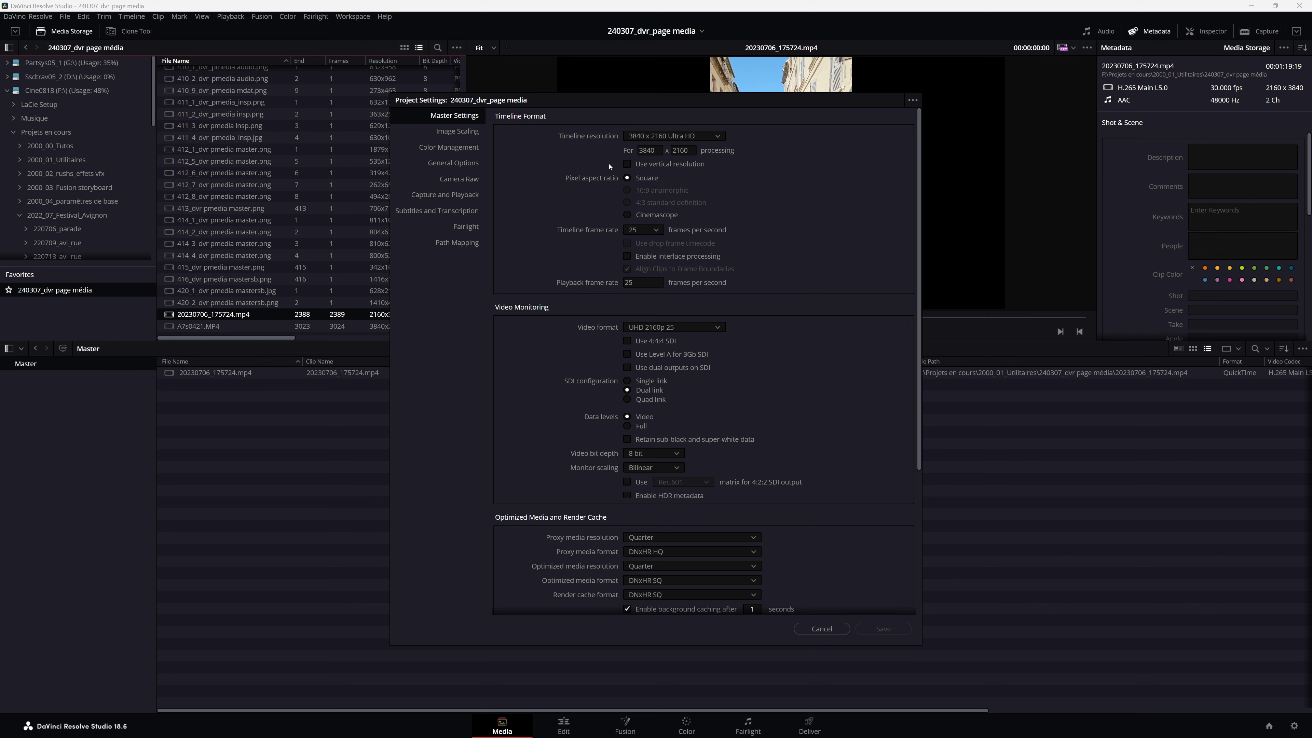
{"action": "scroll", "coordinate": [594, 279], "scroll_direction": "down", "scroll_amount": 4}
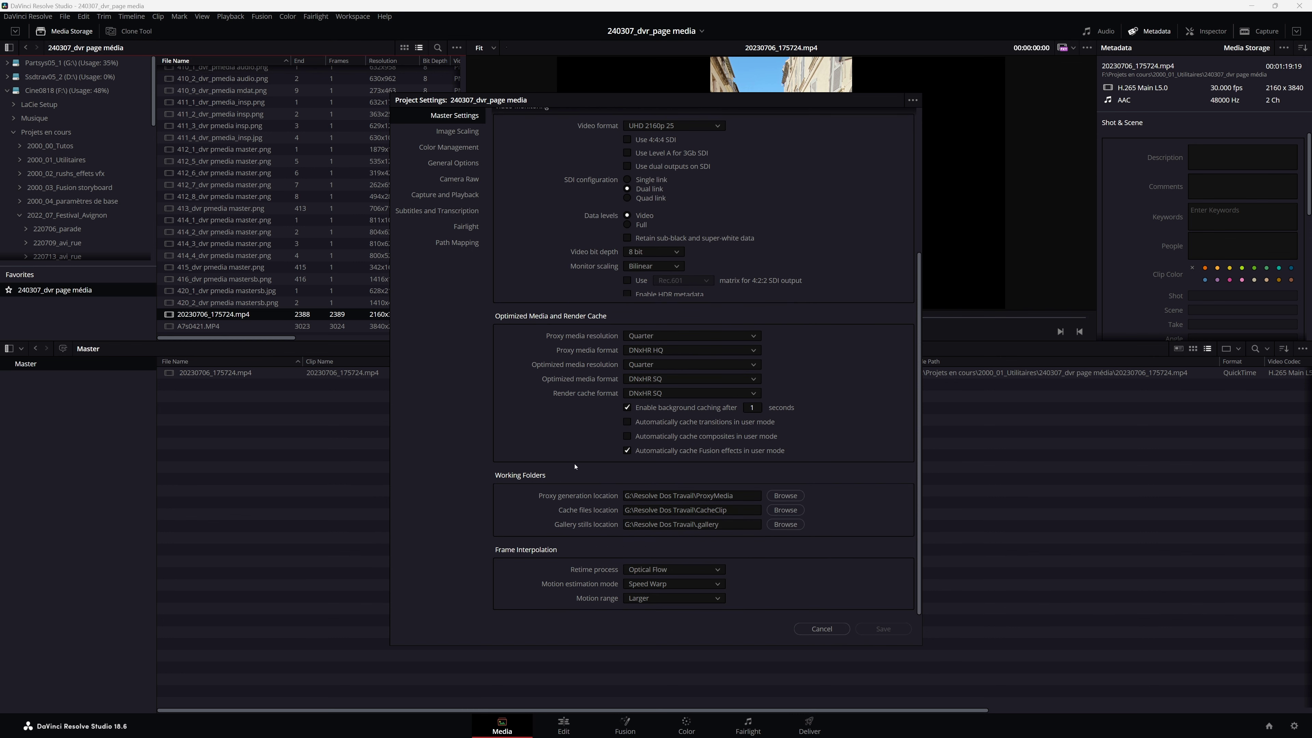
{"action": "scroll", "coordinate": [565, 572], "scroll_direction": "up", "scroll_amount": 4}
{"action": "scroll", "coordinate": [563, 373], "scroll_direction": "down", "scroll_amount": 4}
{"action": "scroll", "coordinate": [563, 374], "scroll_direction": "down", "scroll_amount": 1}
{"action": "scroll", "coordinate": [737, 513], "scroll_direction": "up", "scroll_amount": 10}
Load the S23_vertic preset into the project settings and accept the project frame rate change.
{"action": "left_click", "coordinate": [912, 101]}
{"action": "mouse_move", "coordinate": [802, 127]}
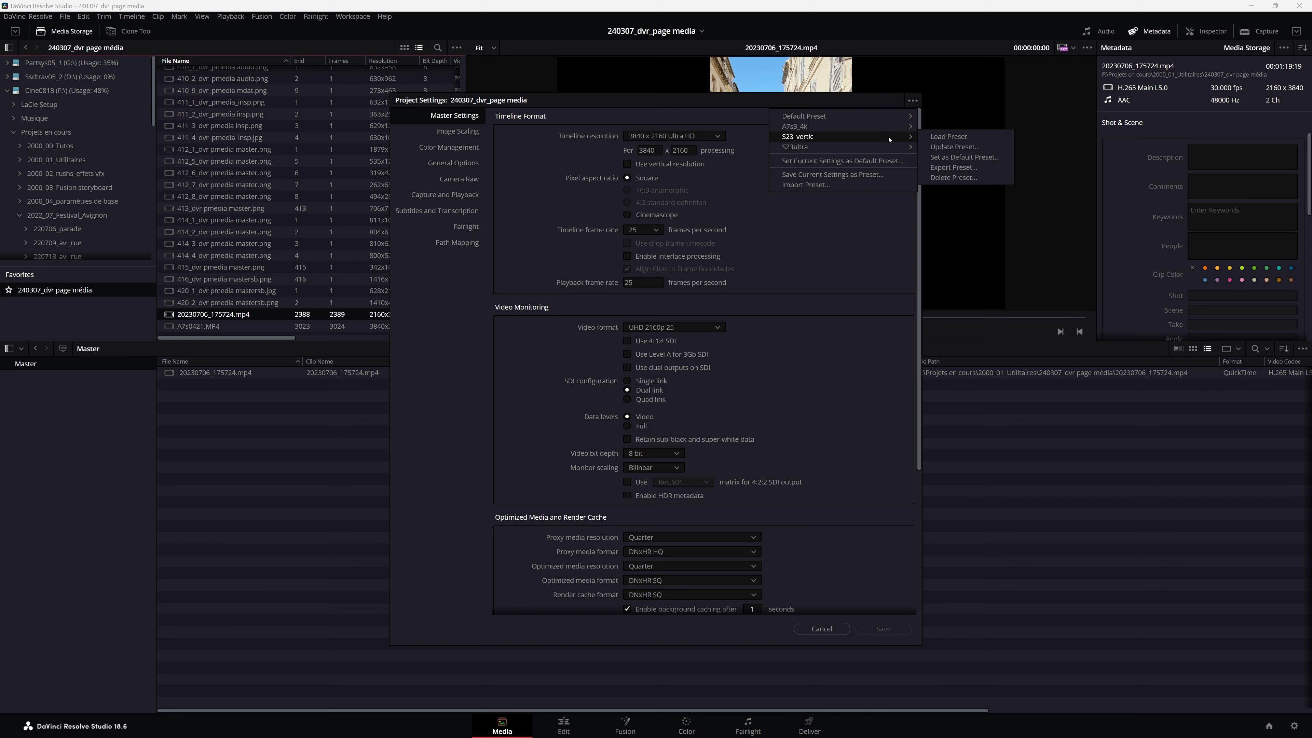
{"action": "left_click", "coordinate": [948, 136]}
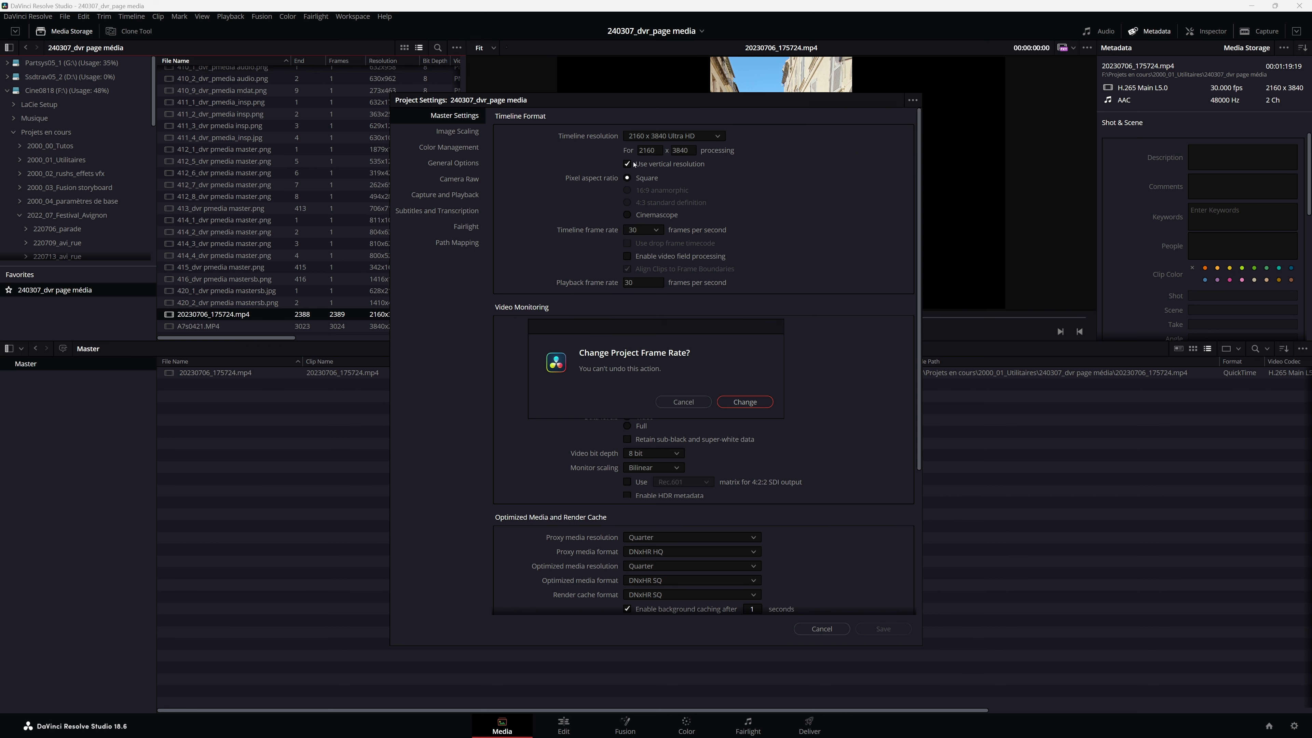
{"action": "left_click", "coordinate": [748, 402]}
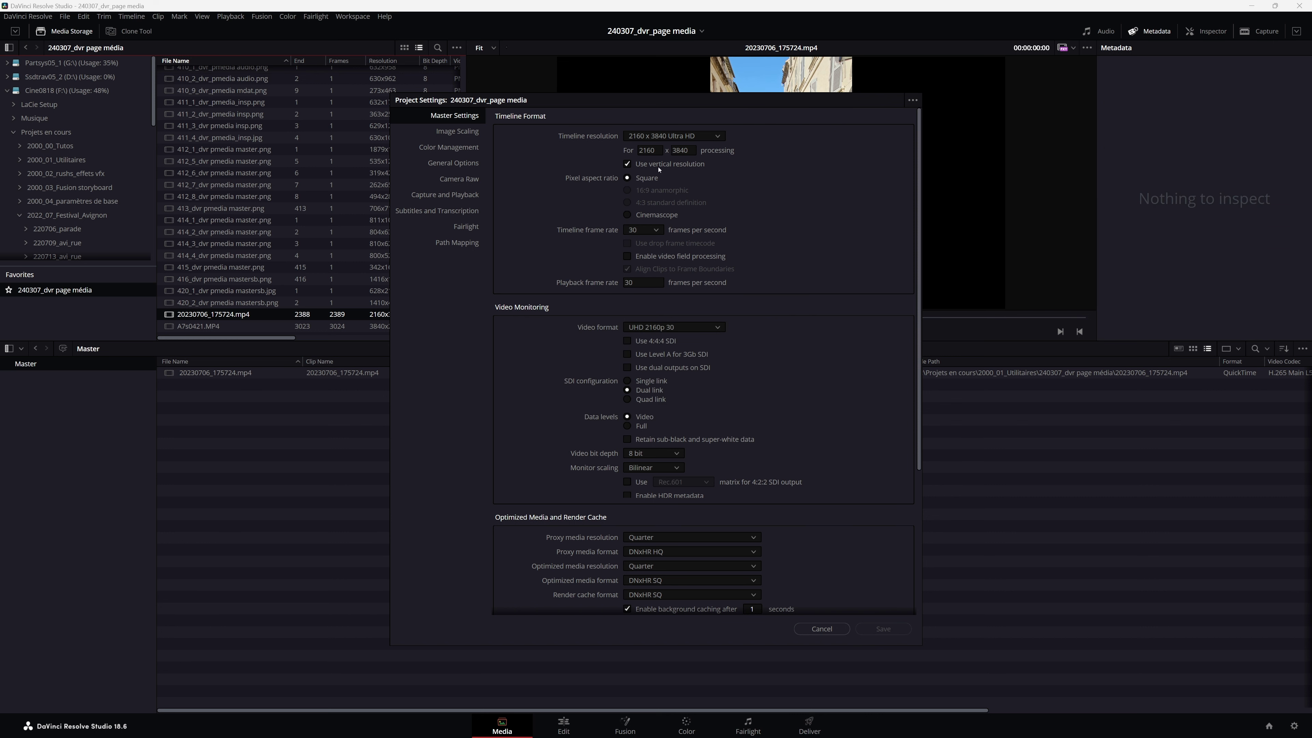
Load the A7s3_4k preset into the project settings, accept the frame rate change, and close the settings.
{"action": "left_click", "coordinate": [910, 102]}
{"action": "mouse_move", "coordinate": [804, 127]}
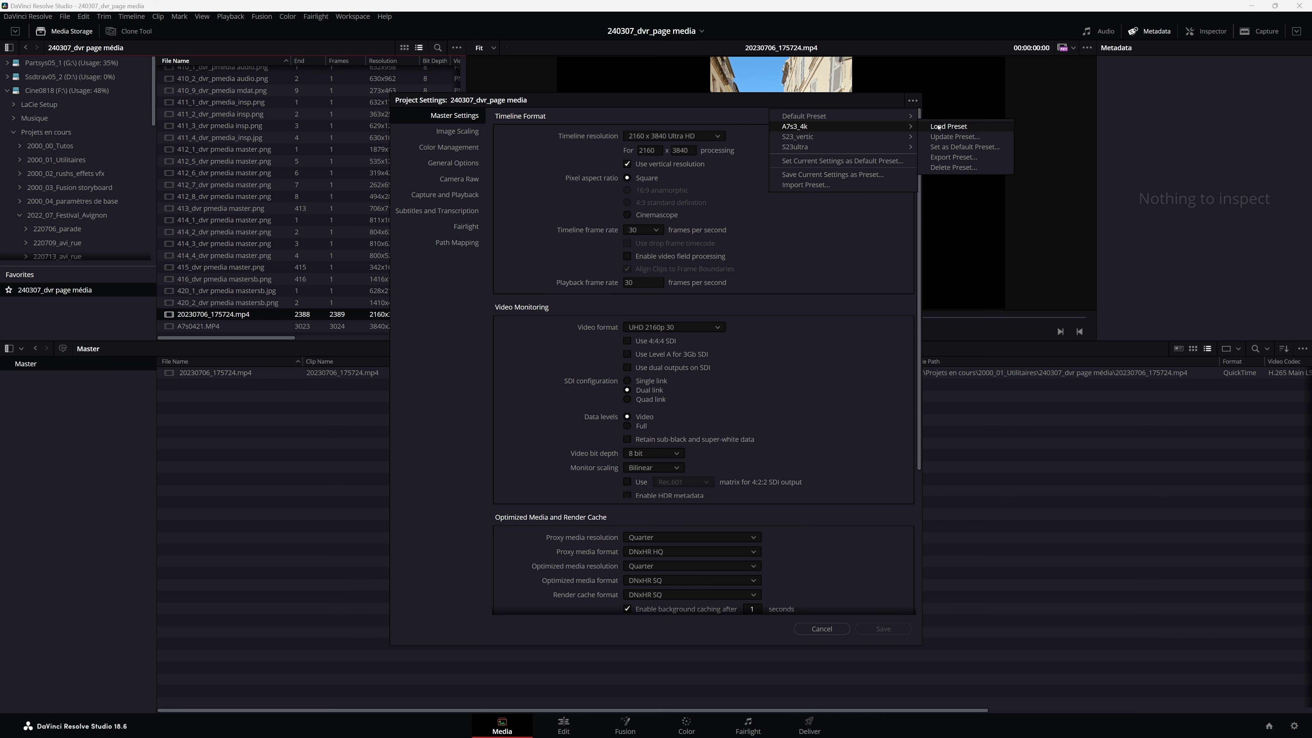
{"action": "left_click", "coordinate": [949, 126]}
{"action": "left_click", "coordinate": [747, 402]}
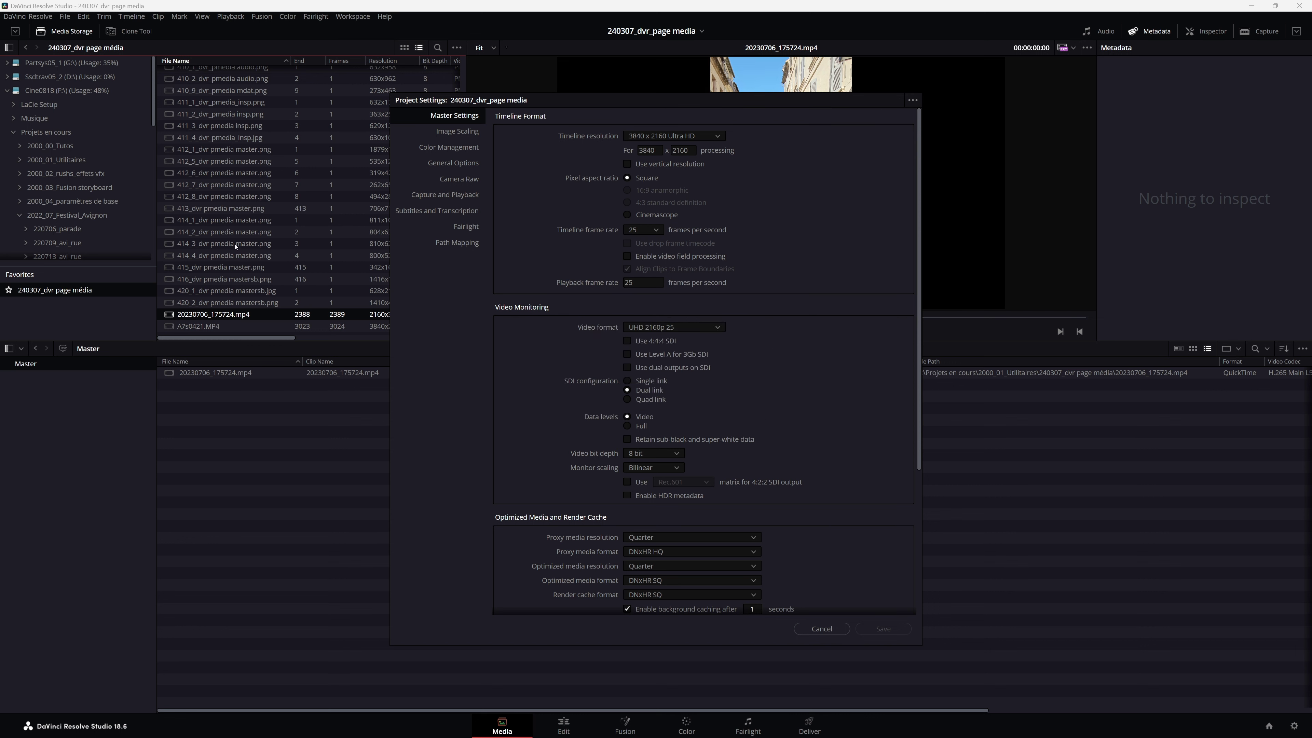
{"action": "left_click", "coordinate": [822, 629]}
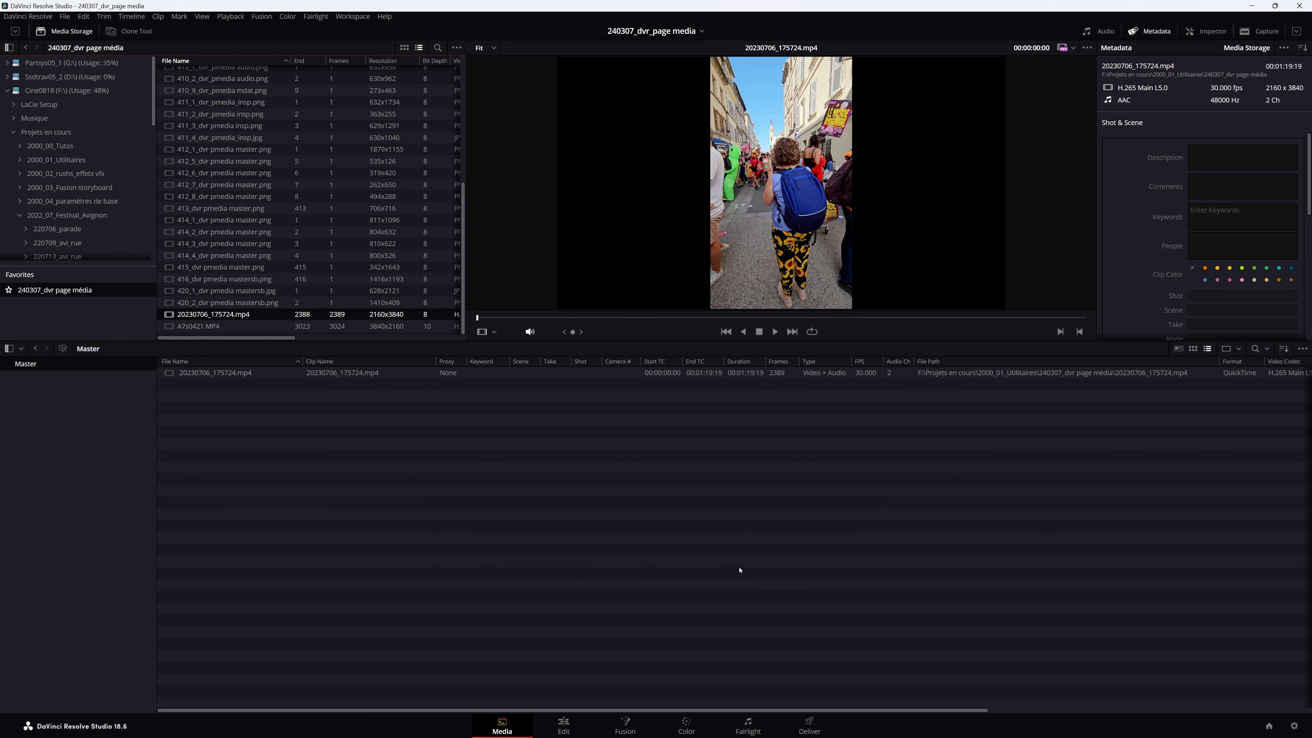
Remove the clip 20230706_175724.mp4 from the media pool.
{"action": "key", "text": "Down"}
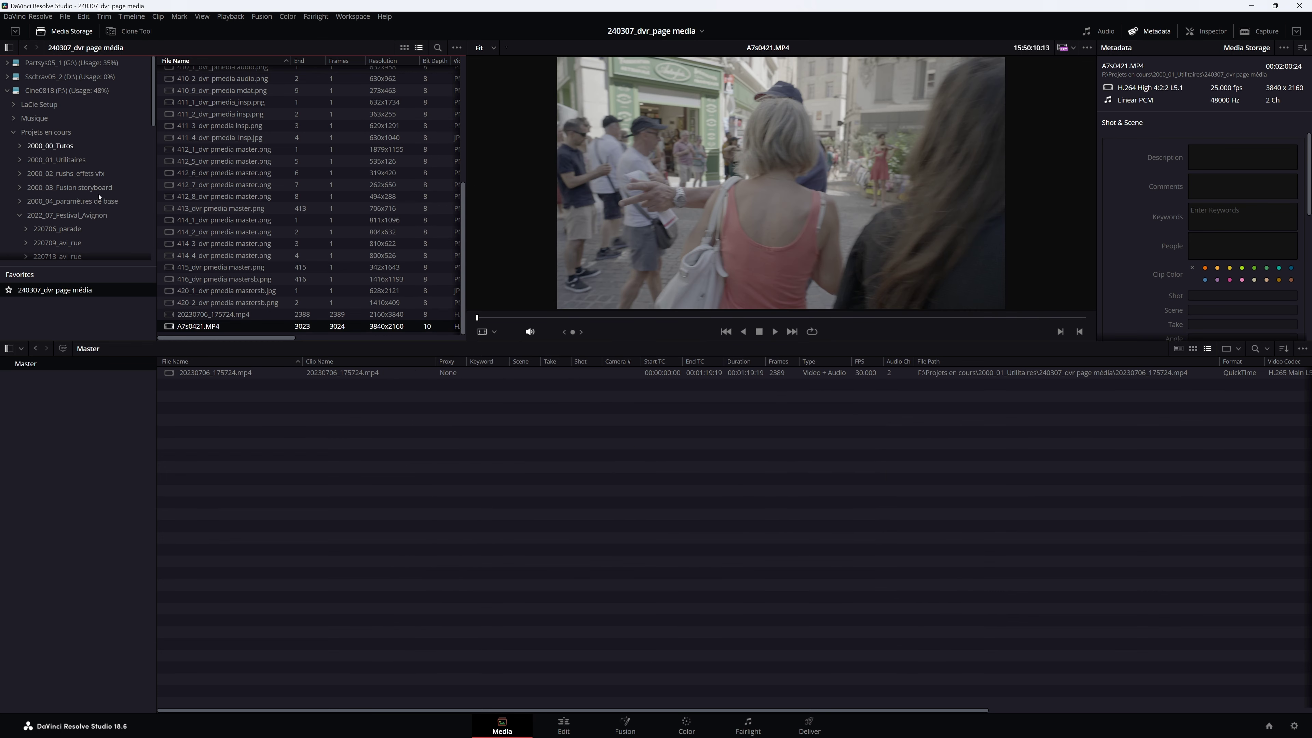
{"action": "left_click", "coordinate": [223, 373]}
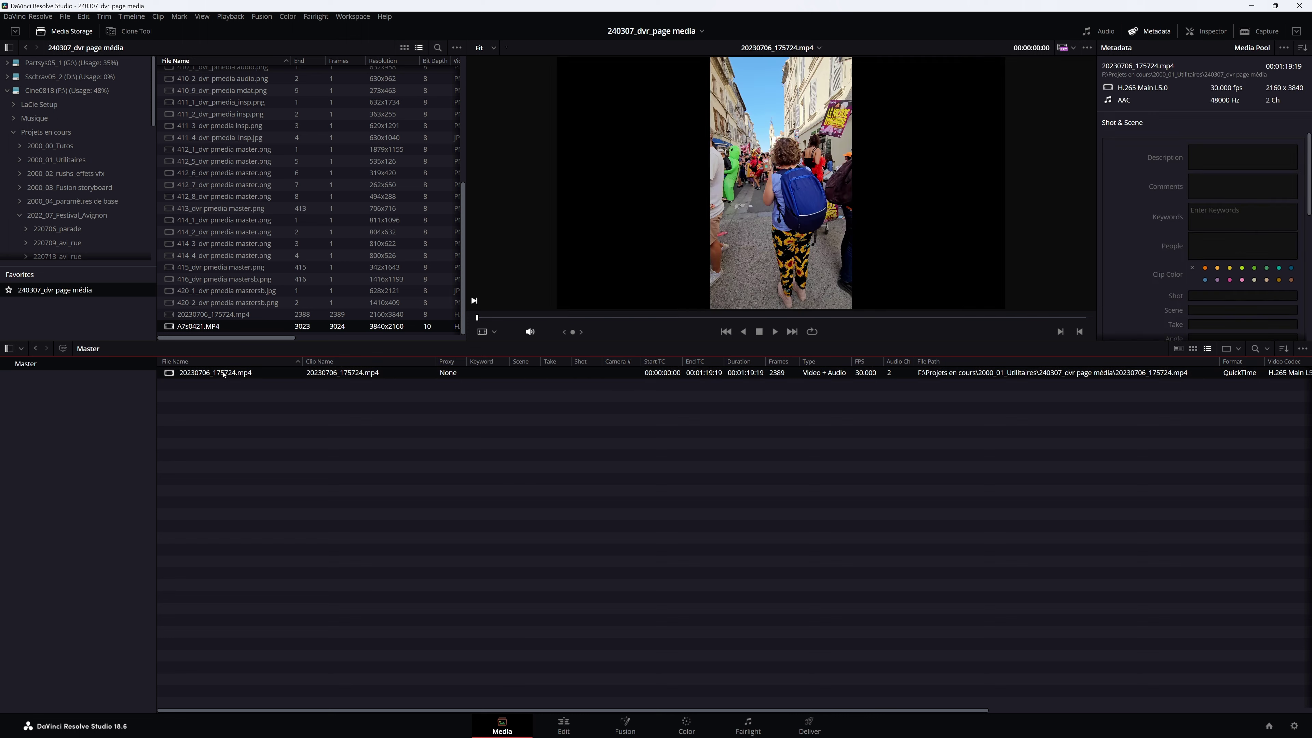
{"action": "key", "text": "Delete"}
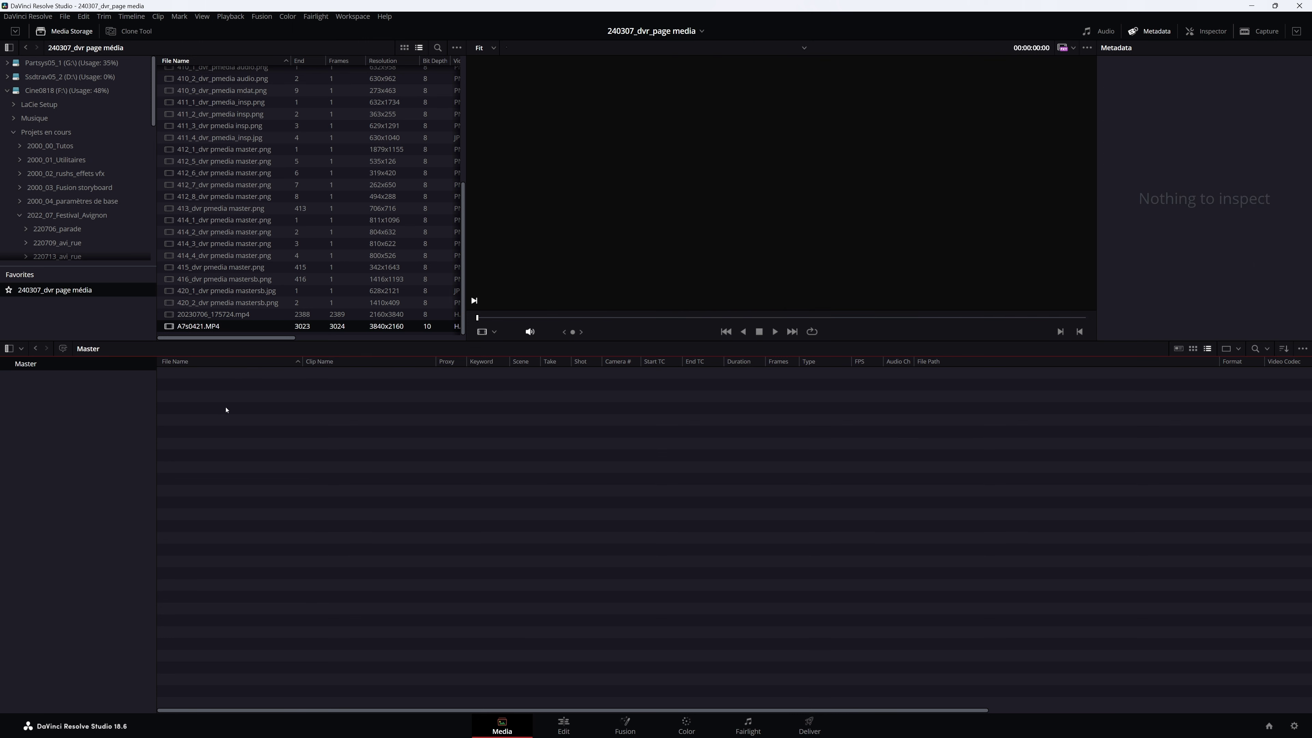
Try importing clips A7s0413.MP4 to A7s0422.MP4 from the 220706_parade folder through Import Media, and undo the import.
{"action": "key", "text": "ctrl+i"}
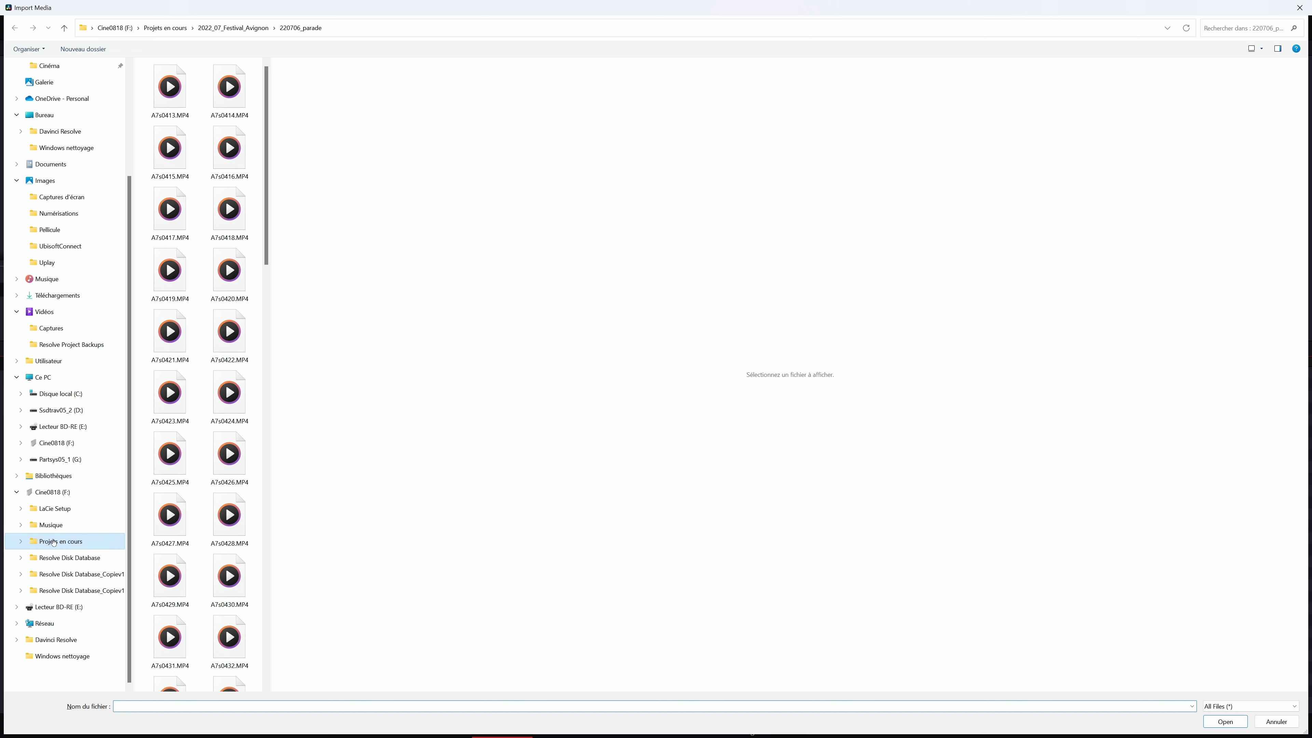
{"action": "left_click", "coordinate": [21, 542]}
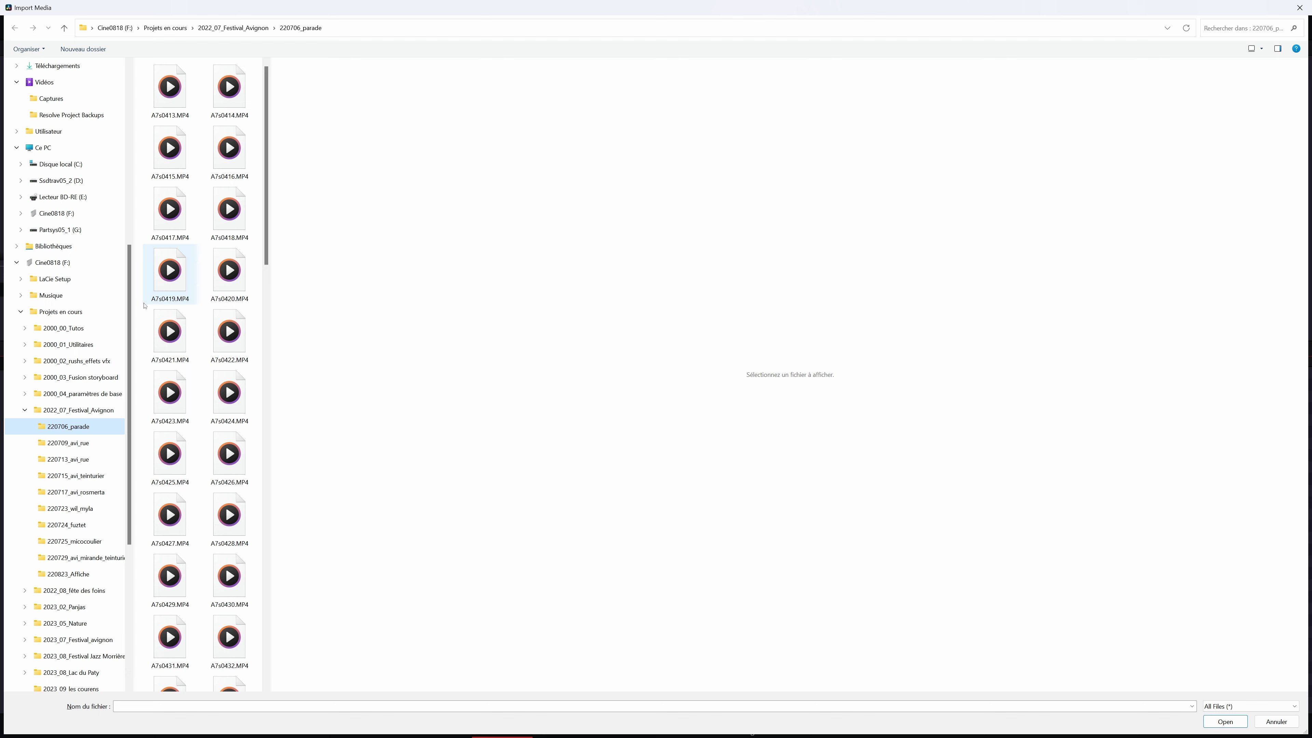
{"action": "left_click", "coordinate": [230, 336], "text": "shift"}
{"action": "left_click", "coordinate": [1226, 721]}
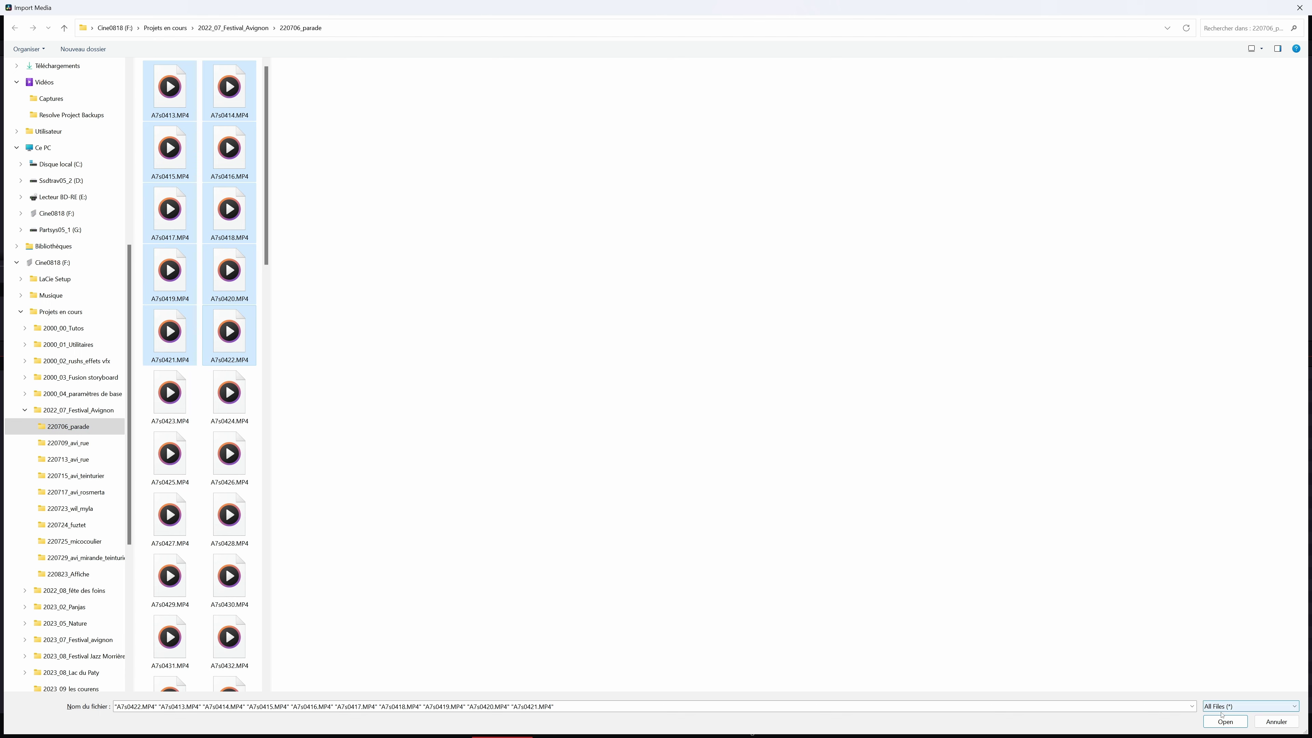
{"action": "key", "text": "ctrl+z"}
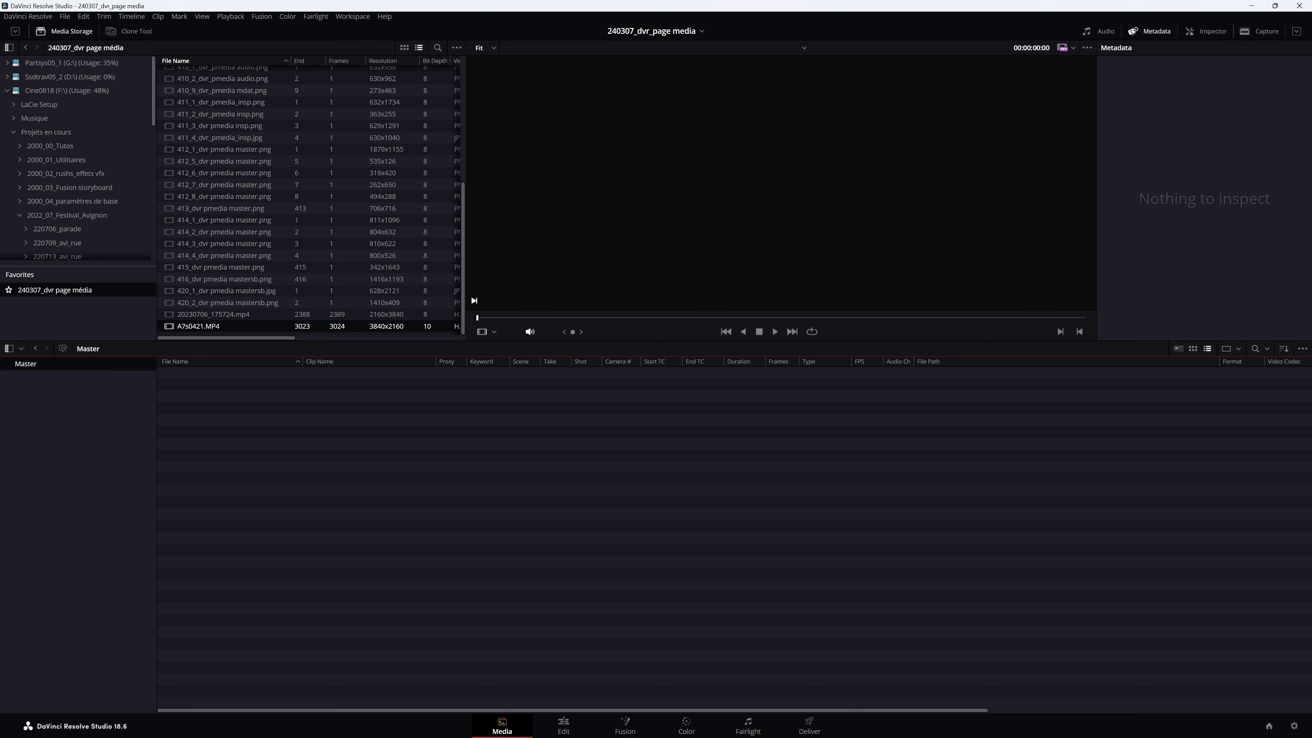
Show the file location of A7s0421.MP4 in the file explorer and review the clip's remaining storage options.
{"action": "left_click", "coordinate": [217, 327]}
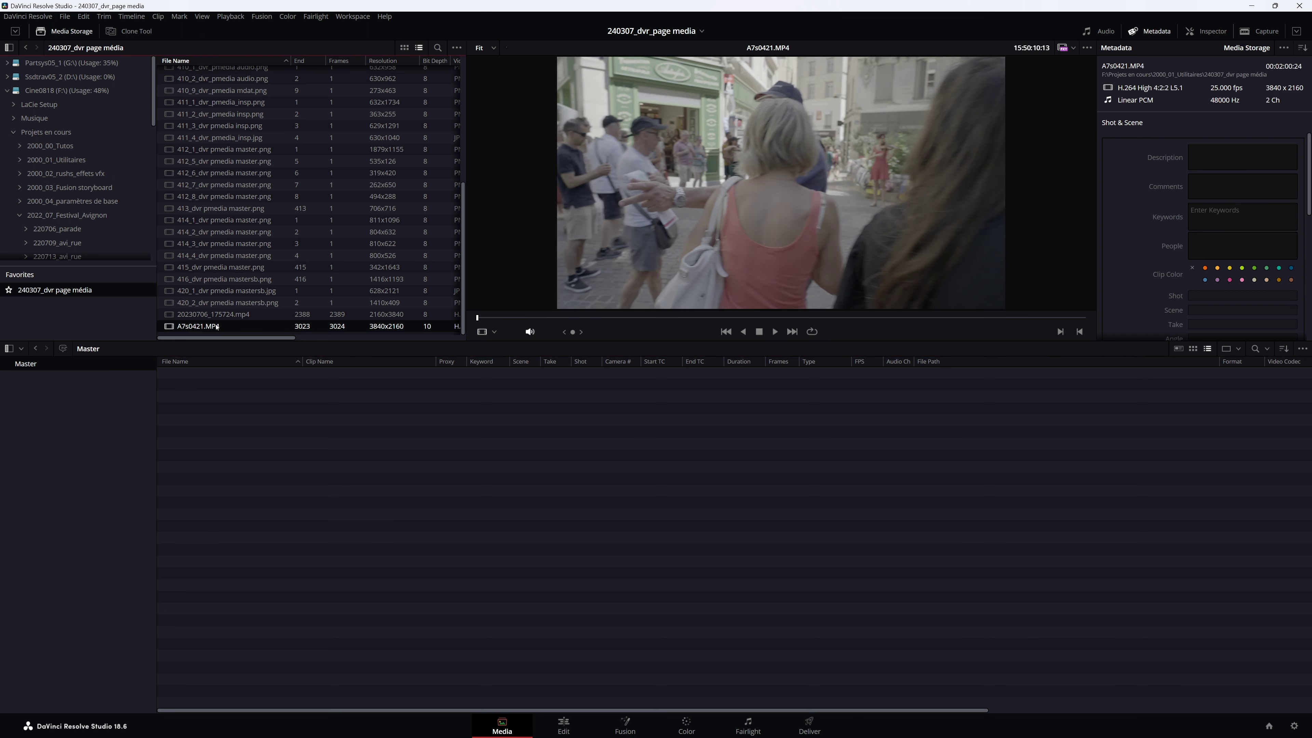
{"action": "right_click", "coordinate": [217, 326]}
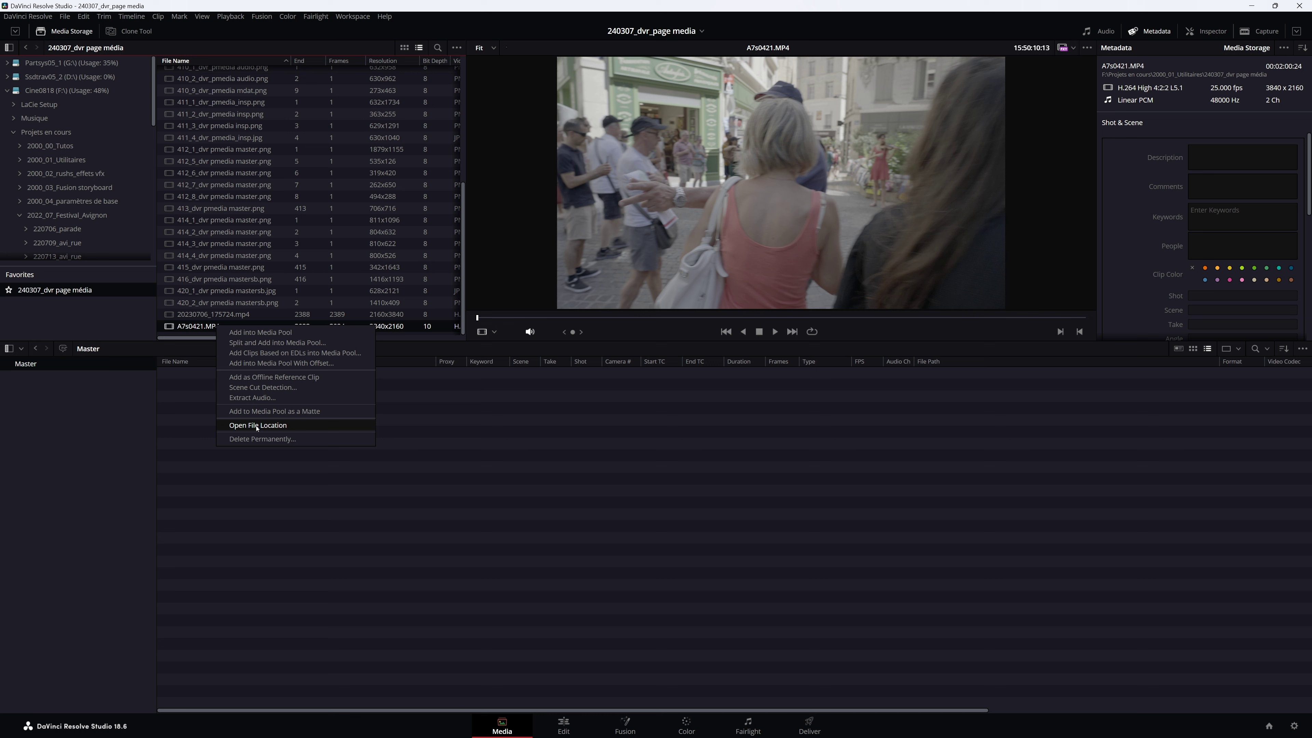
{"action": "left_click", "coordinate": [204, 101]}
{"action": "scroll", "coordinate": [204, 102], "scroll_direction": "up", "scroll_amount": 6}
{"action": "left_click", "coordinate": [212, 130]}
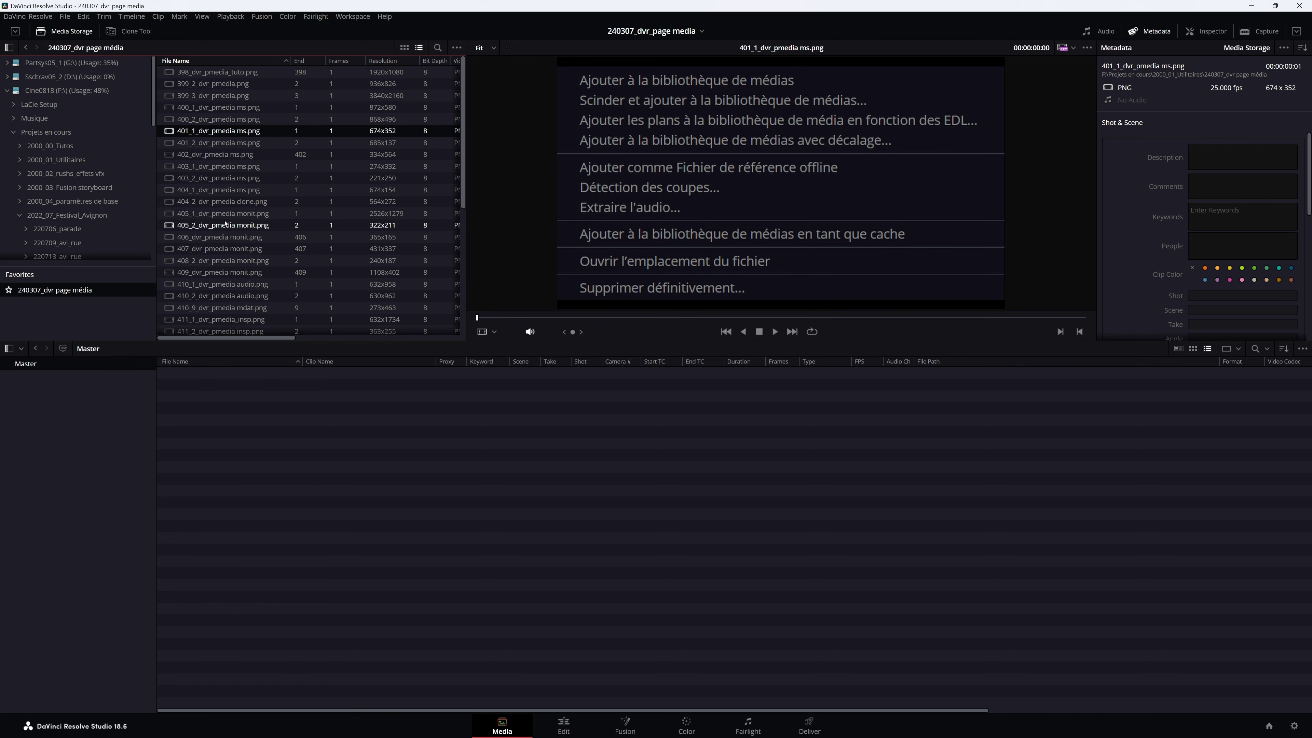
{"action": "scroll", "coordinate": [310, 207], "scroll_direction": "down", "scroll_amount": 6}
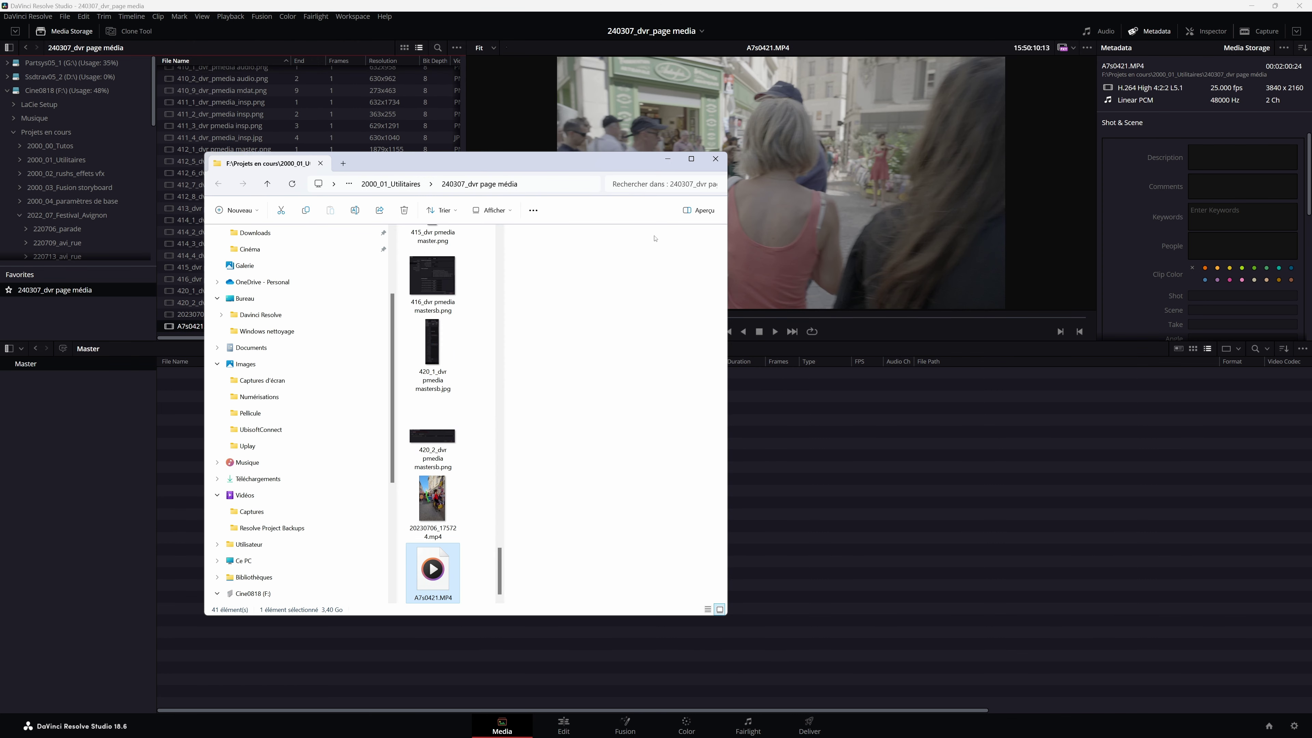
{"action": "left_click", "coordinate": [197, 331]}
{"action": "right_click", "coordinate": [197, 327]}
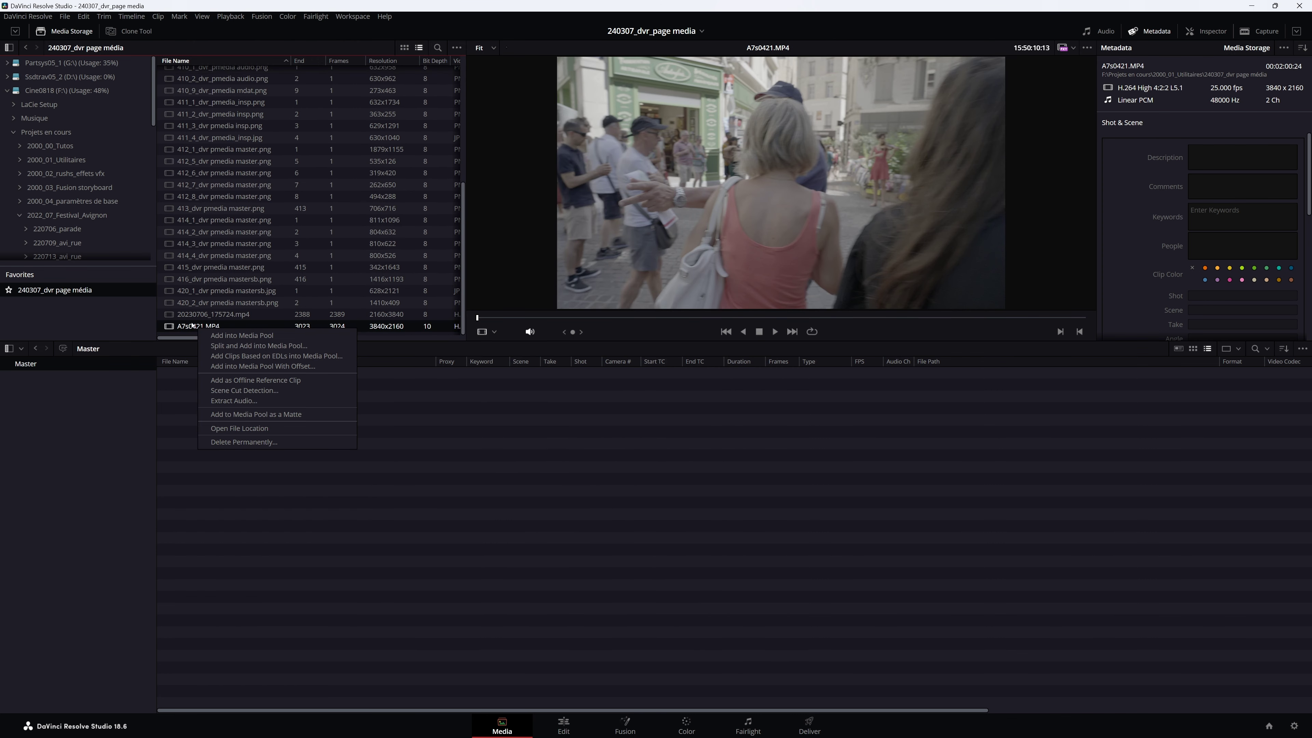
{"action": "left_click", "coordinate": [244, 449]}
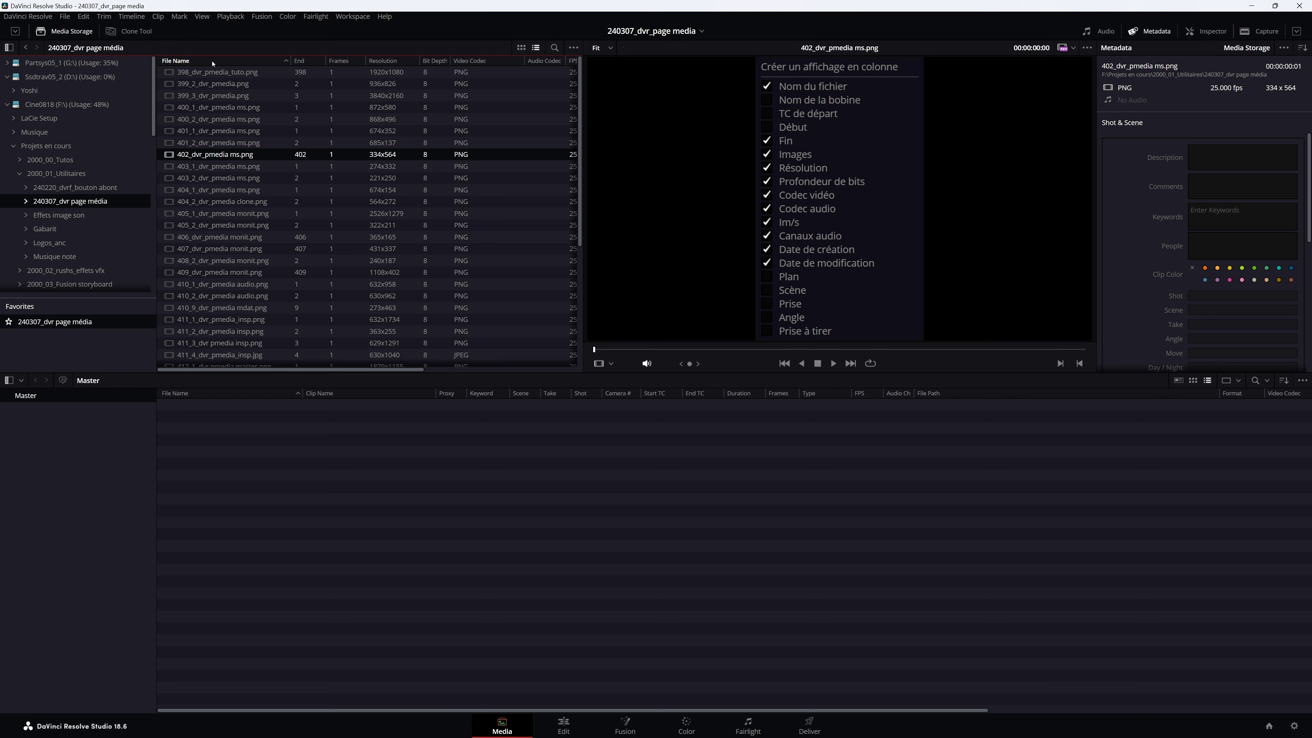
Check which columns the column layout options offer for the storage browser's file list.
{"action": "right_click", "coordinate": [228, 64]}
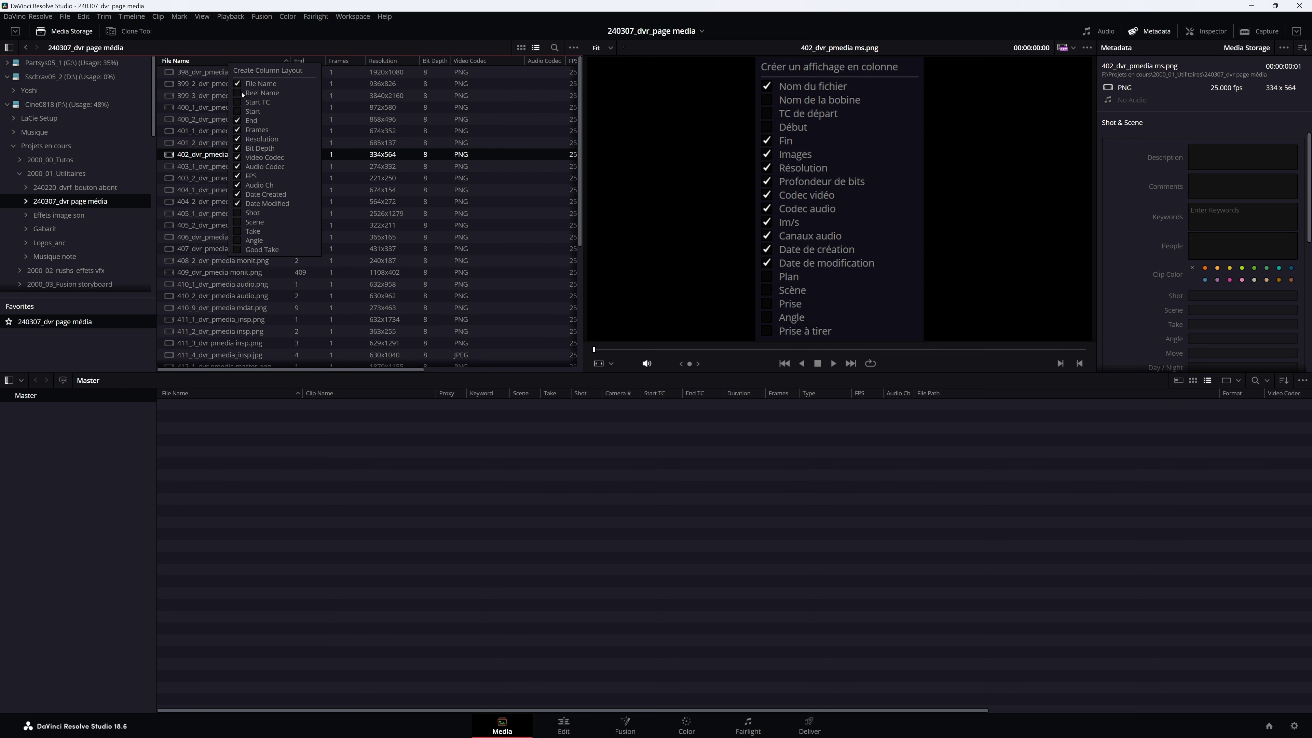
{"action": "left_click", "coordinate": [239, 63]}
{"action": "left_click", "coordinate": [240, 62]}
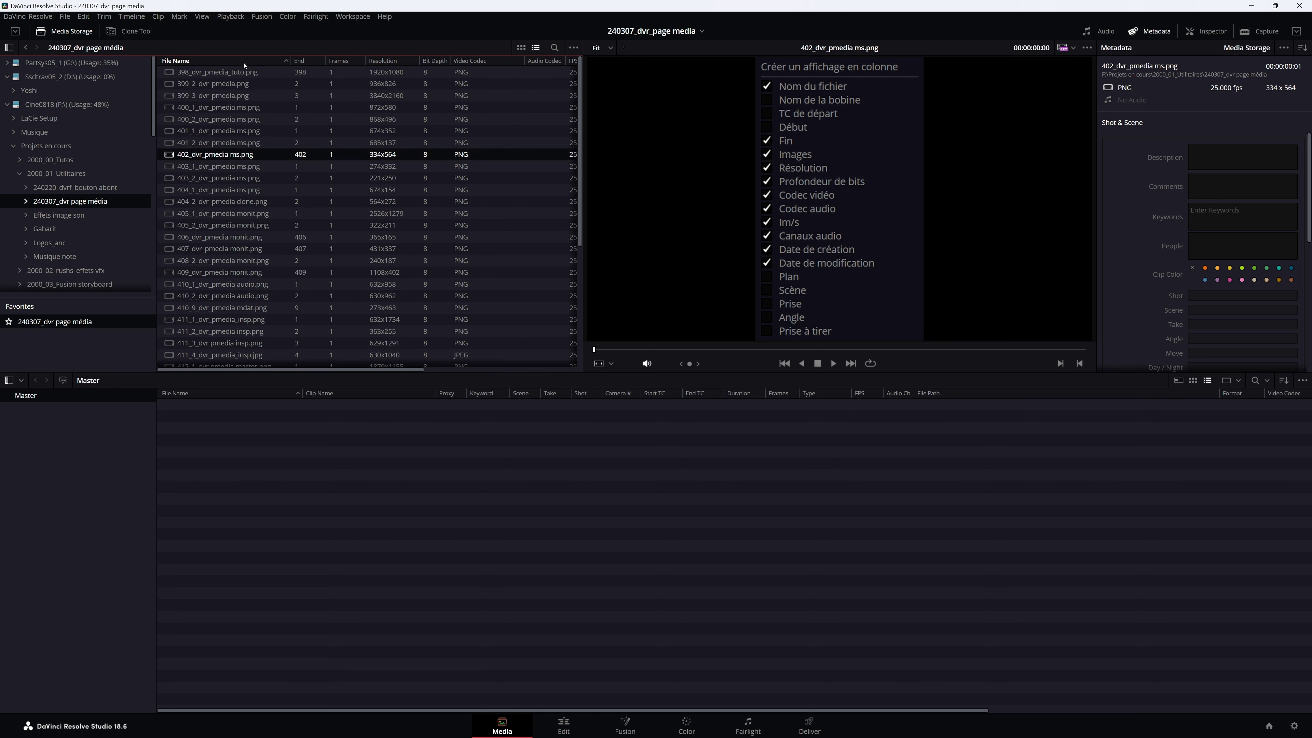
Display the files of the 240307_dvr page média folder as thumbnails and adjust the thumbnail size.
{"action": "key", "text": "Down"}
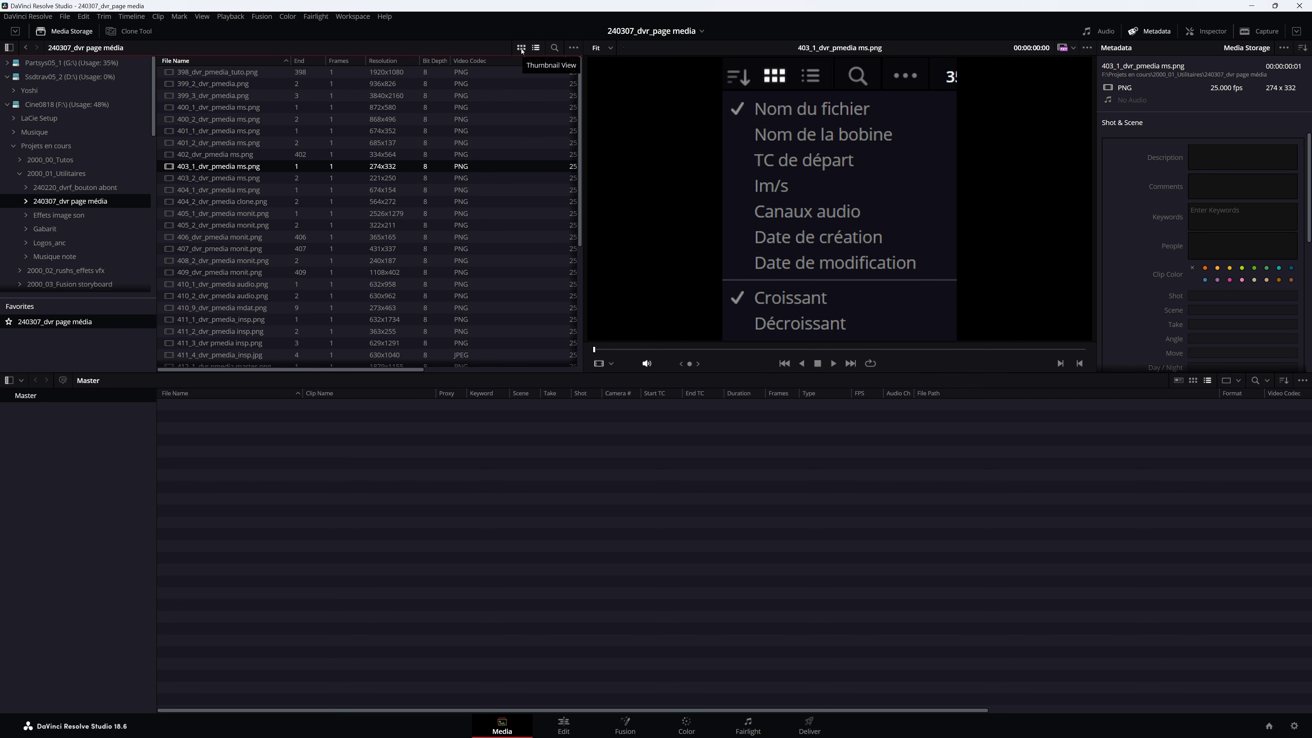
{"action": "left_click", "coordinate": [521, 48]}
{"action": "mouse_move", "coordinate": [433, 48]}
{"action": "left_mouse_down"}
{"action": "mouse_move", "coordinate": [453, 56]}
{"action": "mouse_move", "coordinate": [421, 57]}
{"action": "left_mouse_up"}
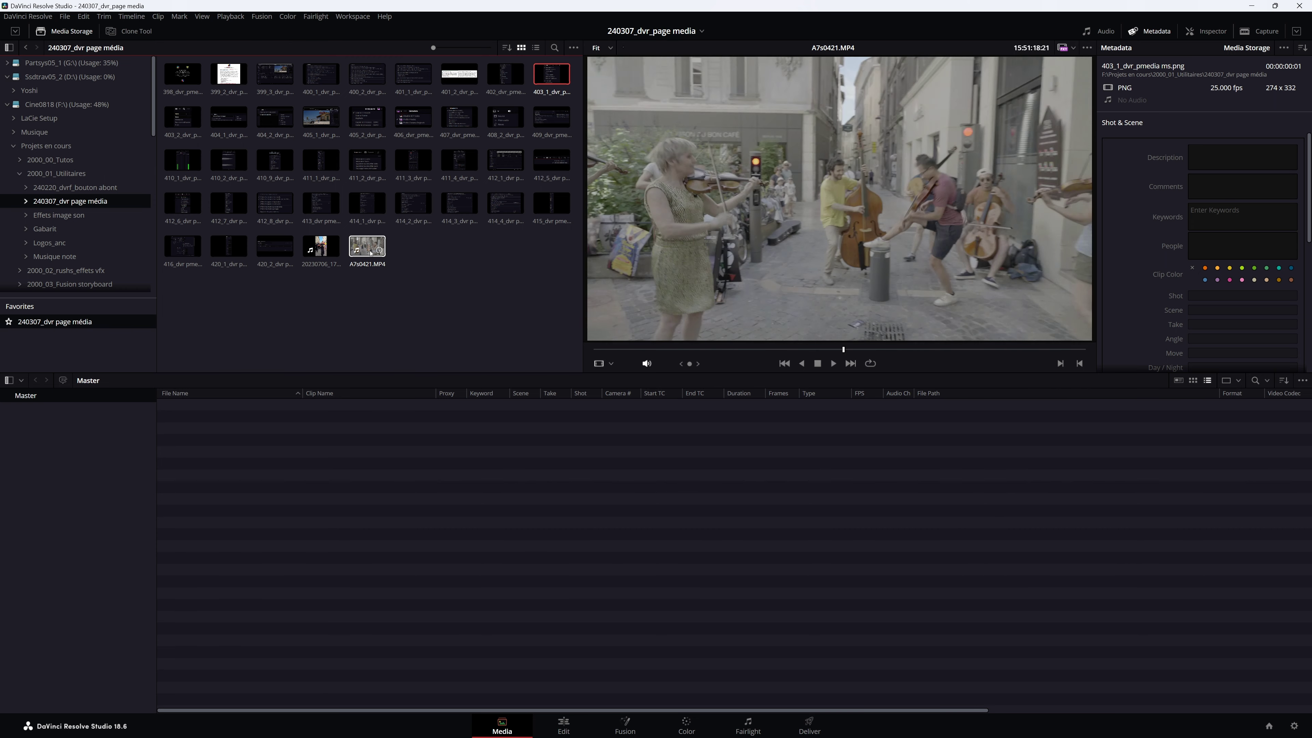
Try sorting the 240307_dvr page média thumbnails by reel name, and switch to the list view and back to thumbnails.
{"action": "left_click", "coordinate": [507, 47]}
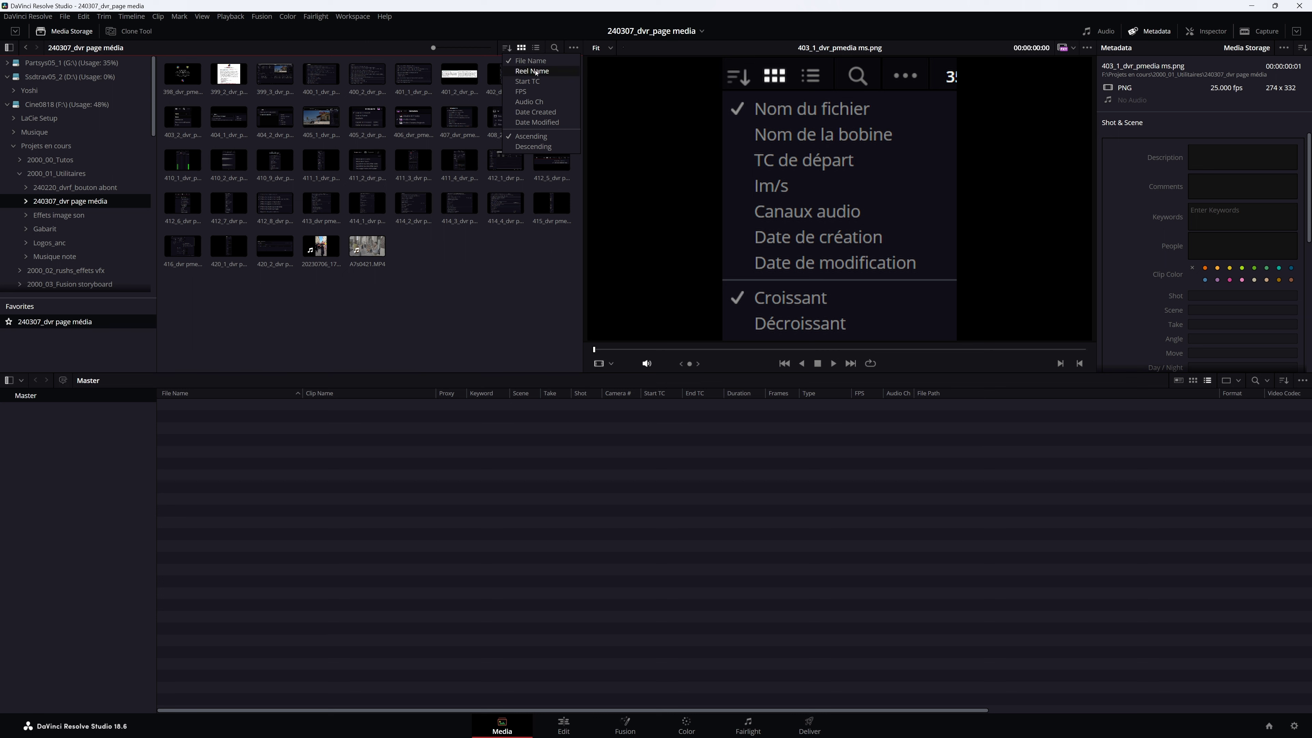
{"action": "left_click", "coordinate": [527, 73]}
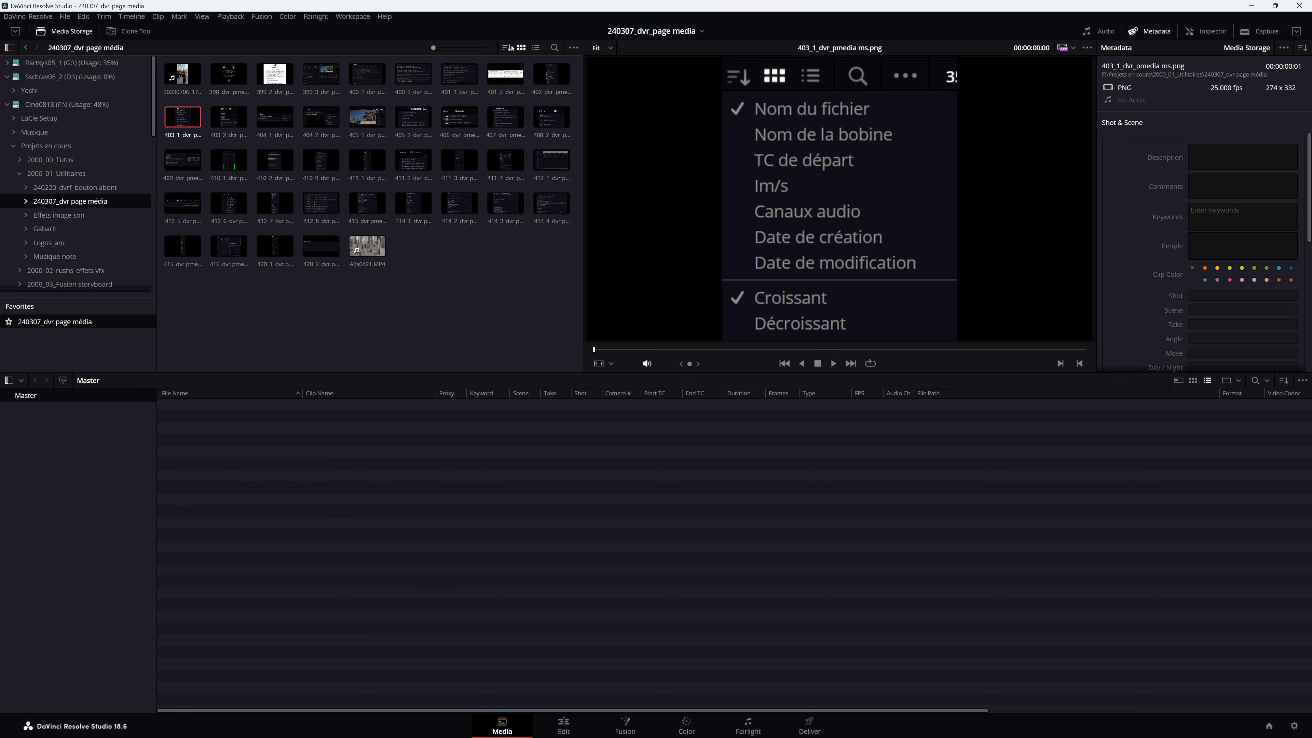
{"action": "left_click", "coordinate": [523, 82]}
{"action": "left_click", "coordinate": [538, 49]}
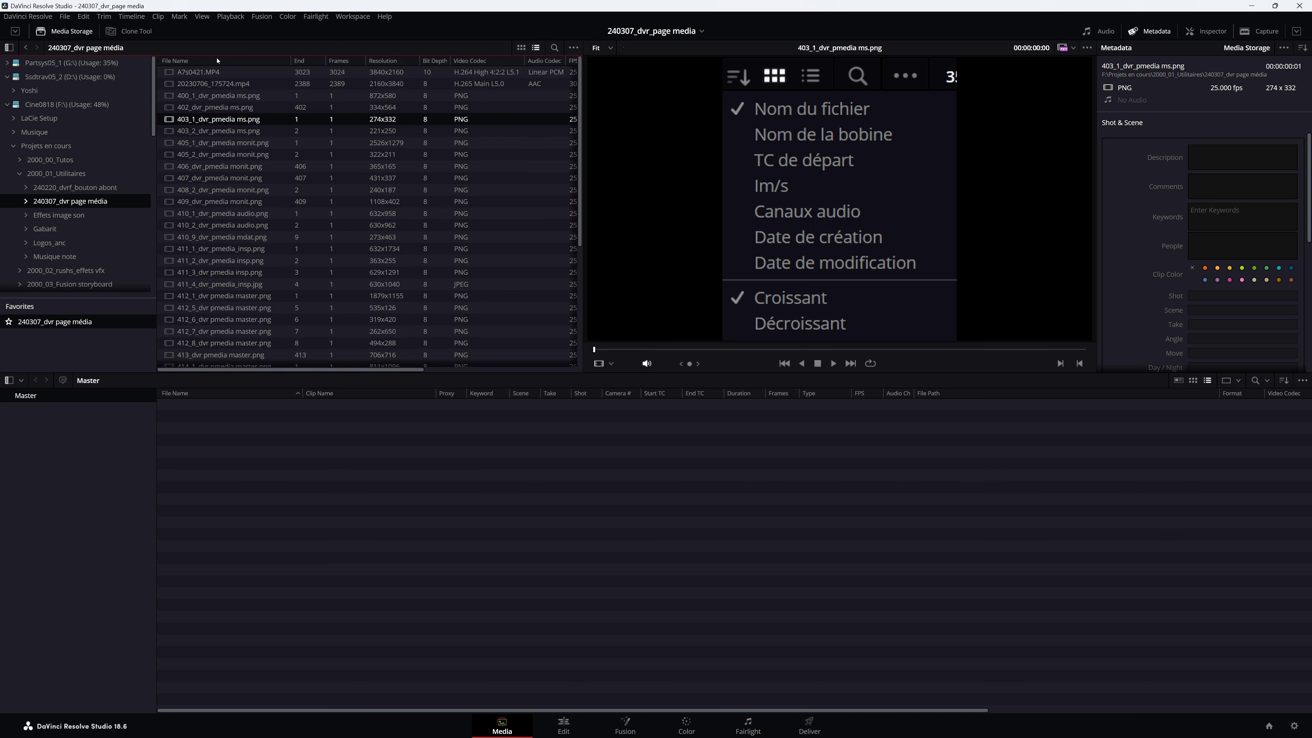
{"action": "left_click", "coordinate": [521, 47]}
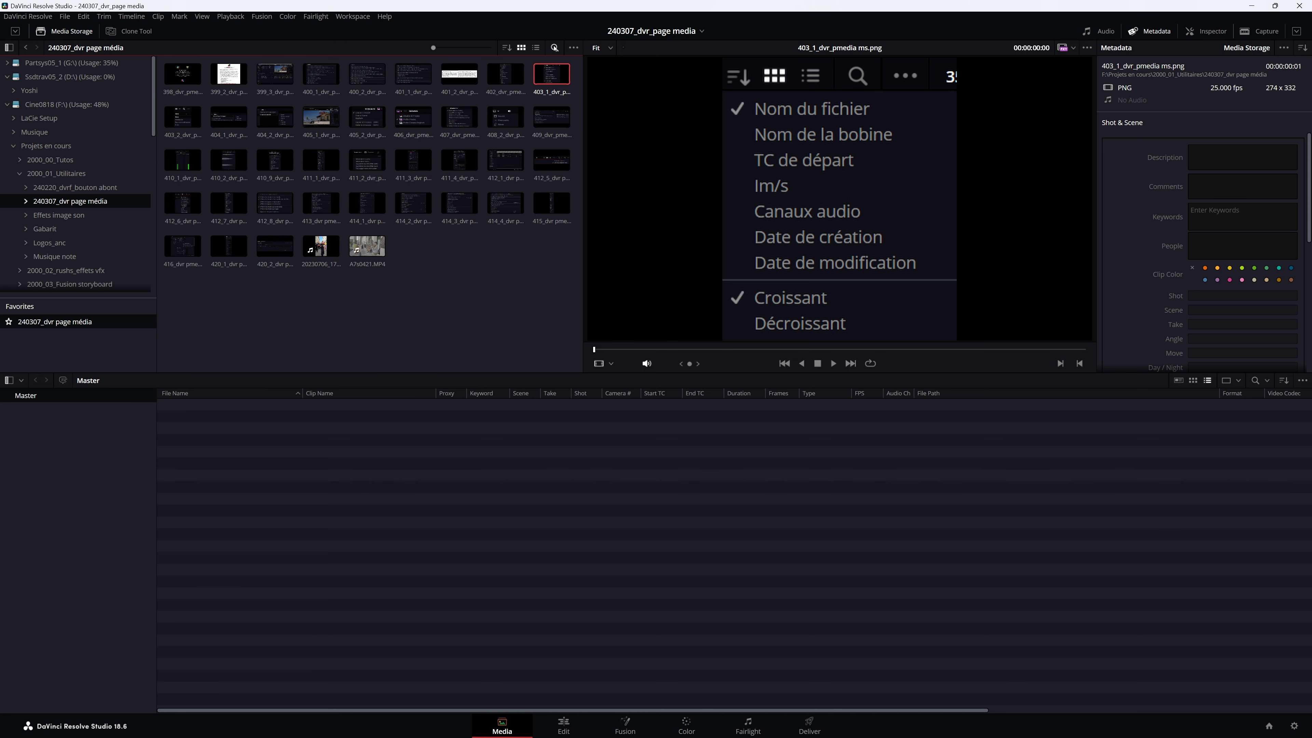
Search the folder's files by name for "a7s" and clear the search.
{"action": "key", "text": "Right"}
{"action": "left_click", "coordinate": [555, 47]}
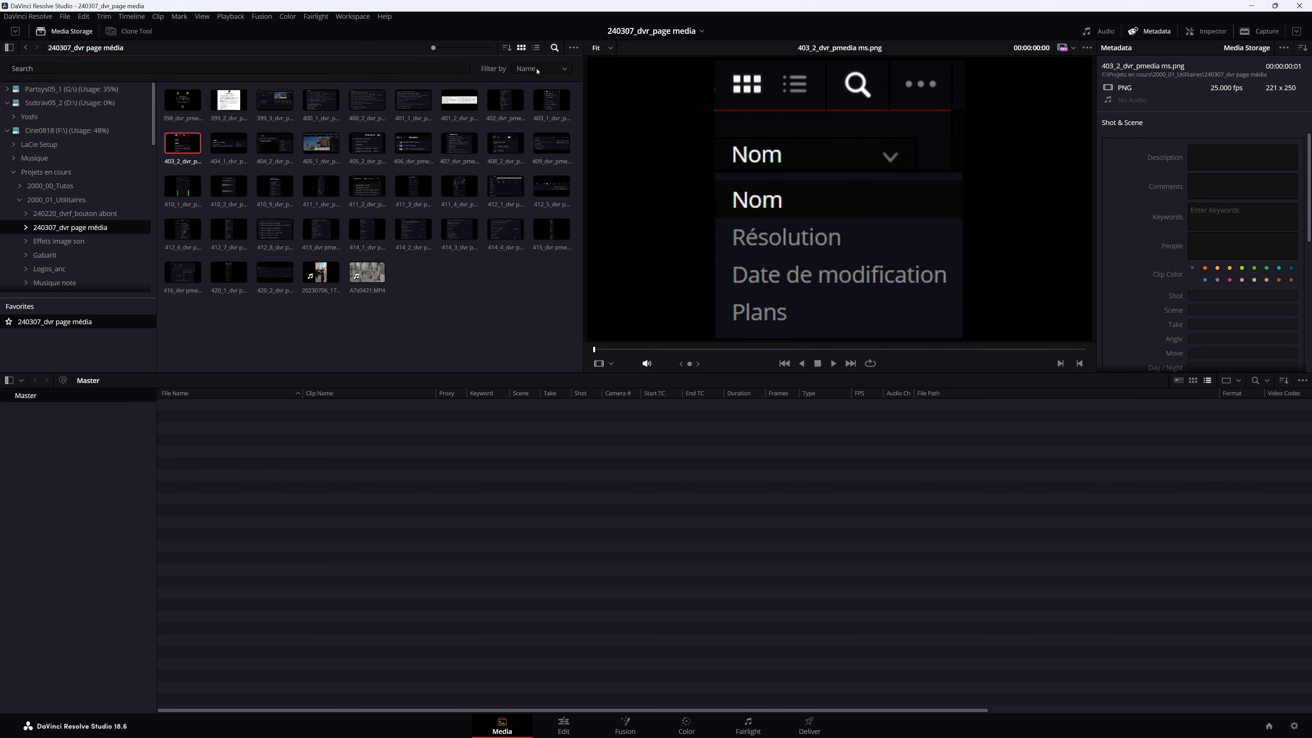
{"action": "left_click", "coordinate": [561, 68]}
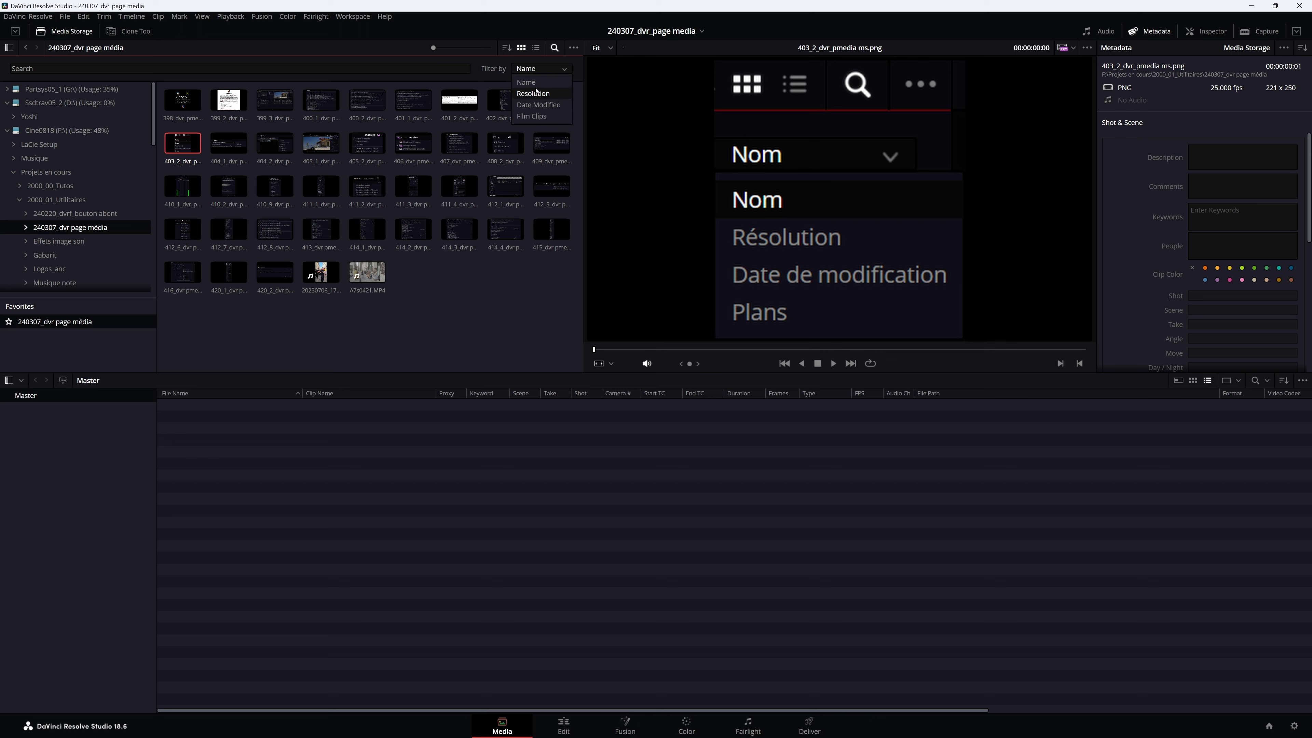
{"action": "left_click", "coordinate": [534, 82]}
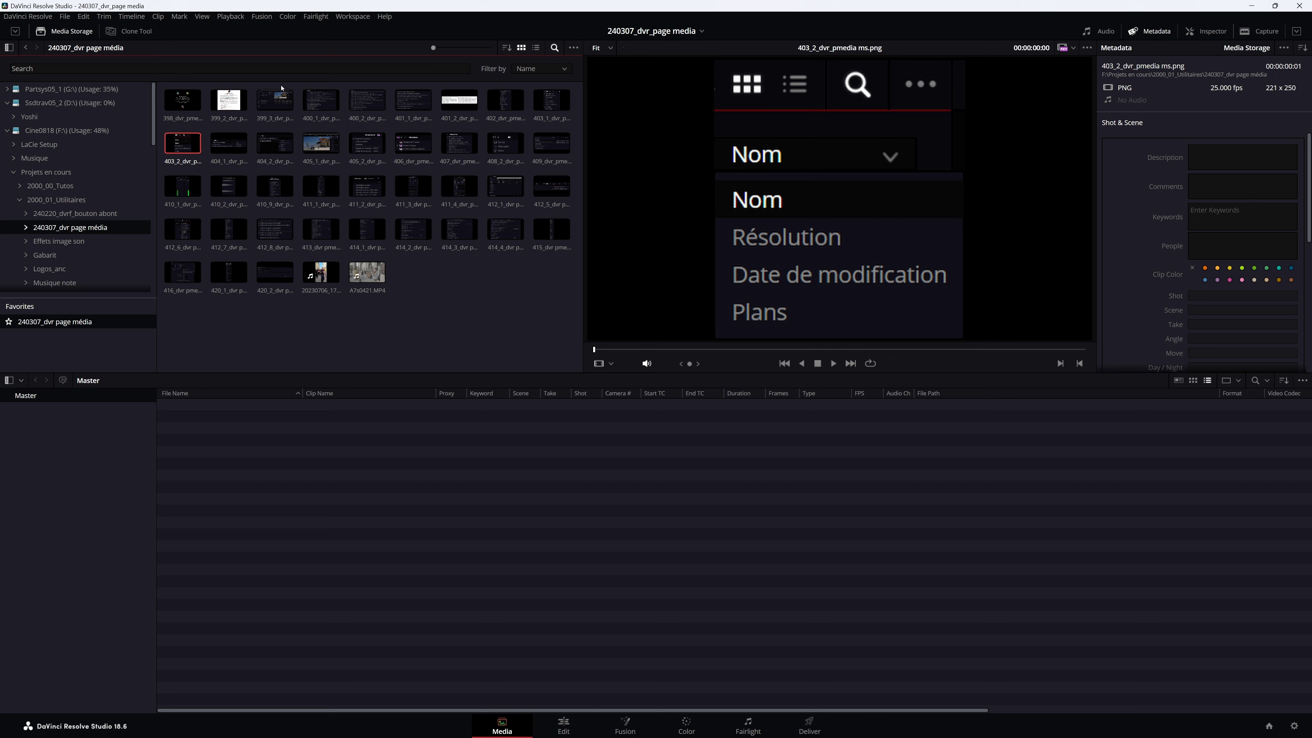
{"action": "left_click", "coordinate": [72, 66]}
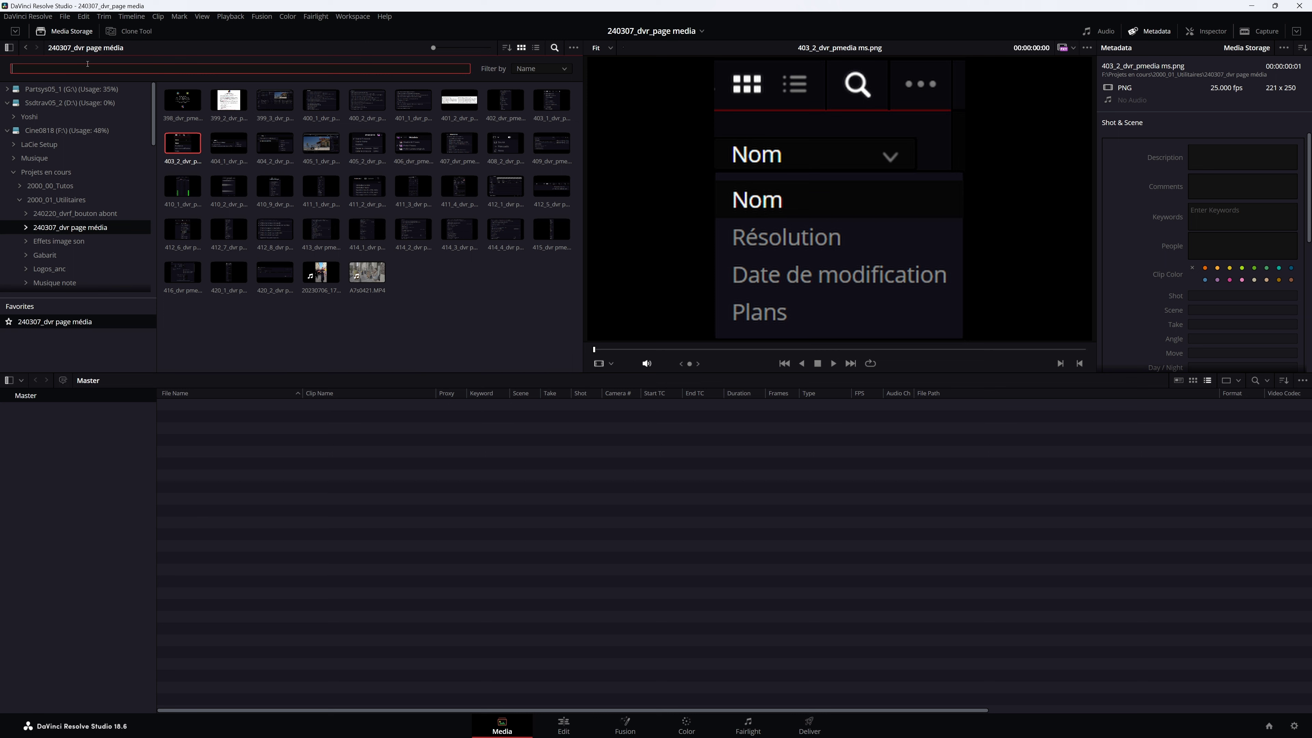
{"action": "type", "text": "a"}
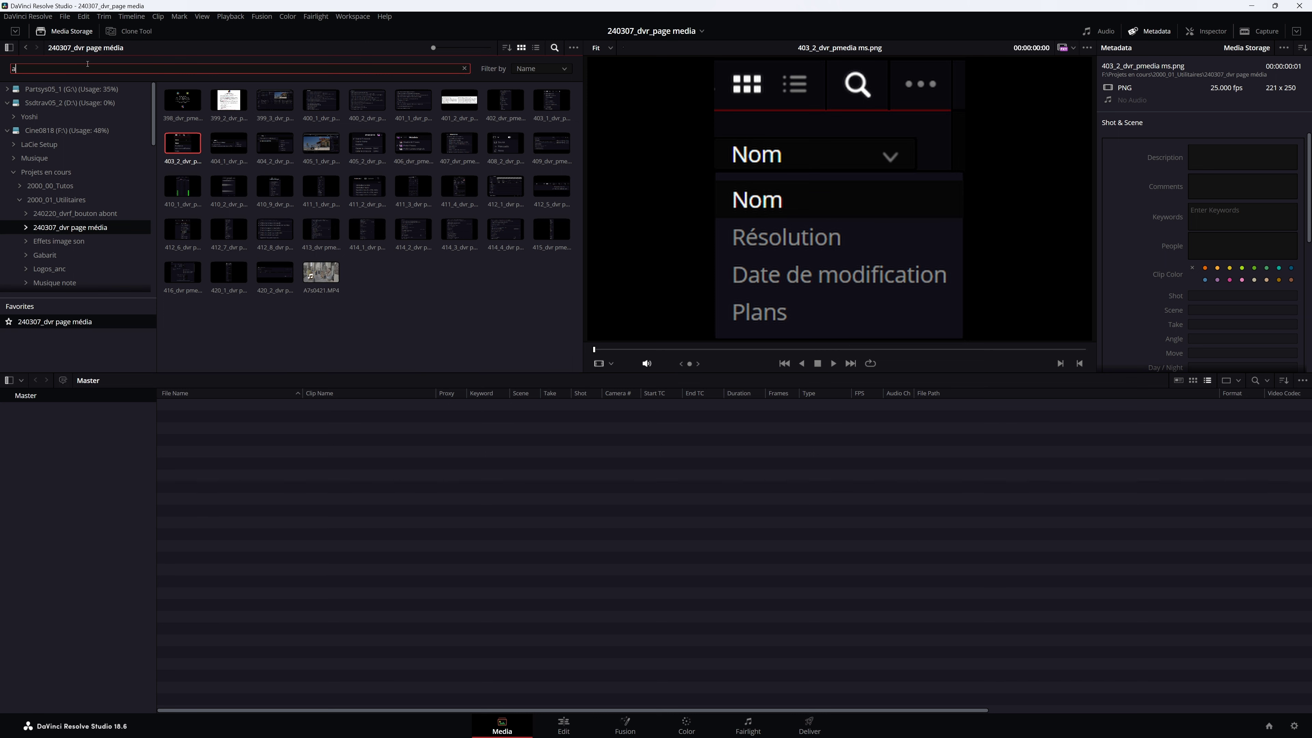
{"action": "type", "text": "7s"}
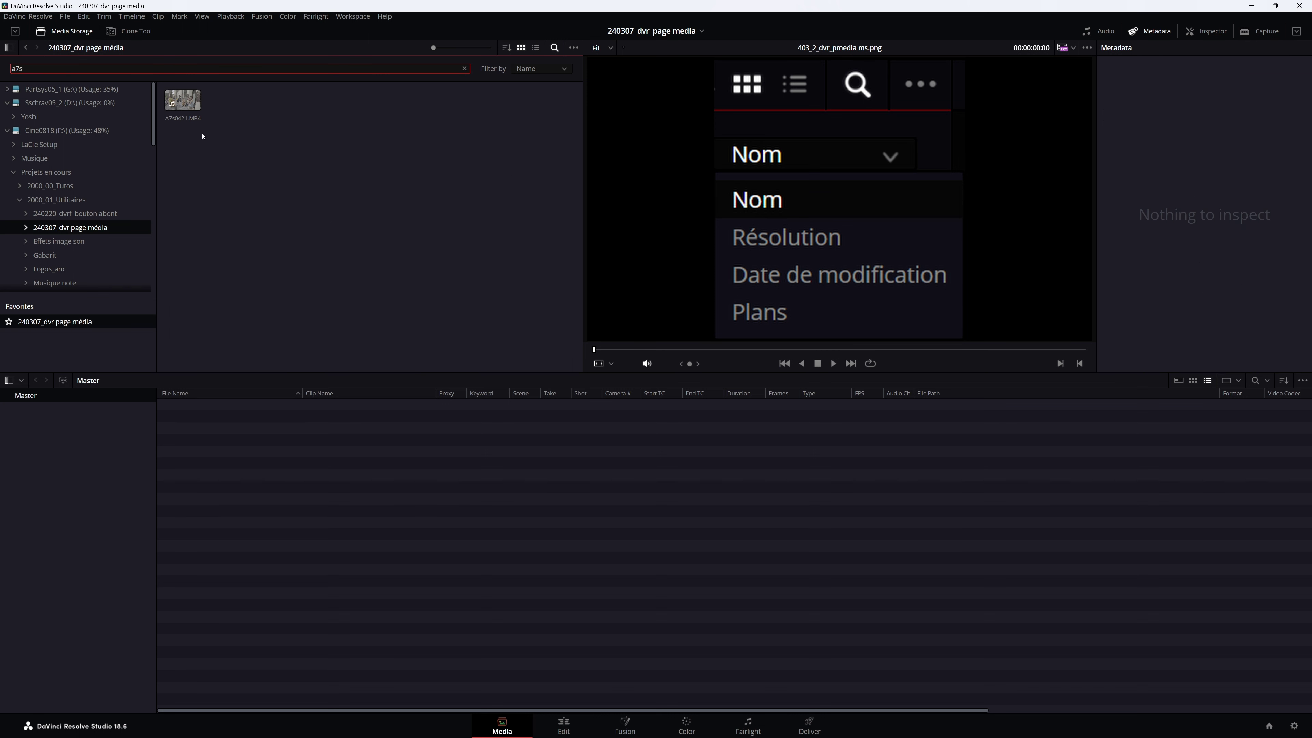
{"action": "left_click", "coordinate": [464, 68]}
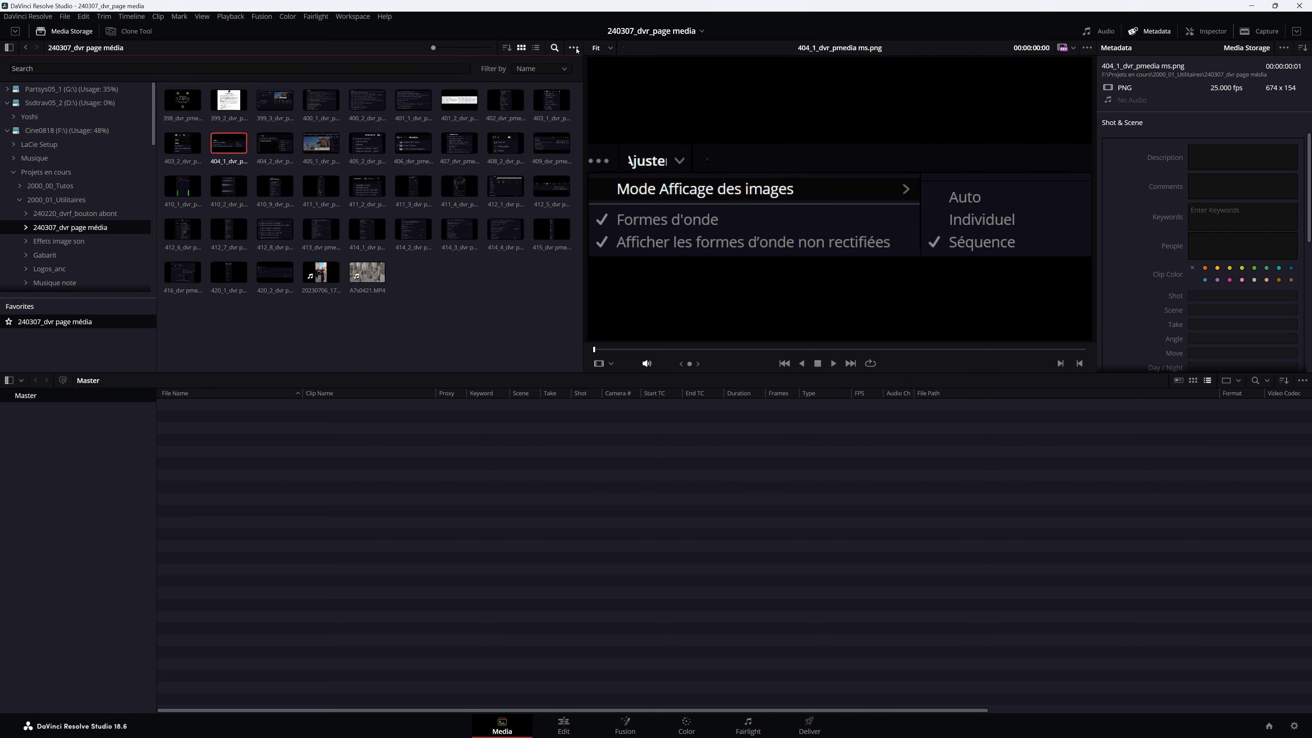
Check the storage browser's frame display mode and audio waveform options.
{"action": "left_click", "coordinate": [577, 50]}
{"action": "mouse_move", "coordinate": [575, 63]}
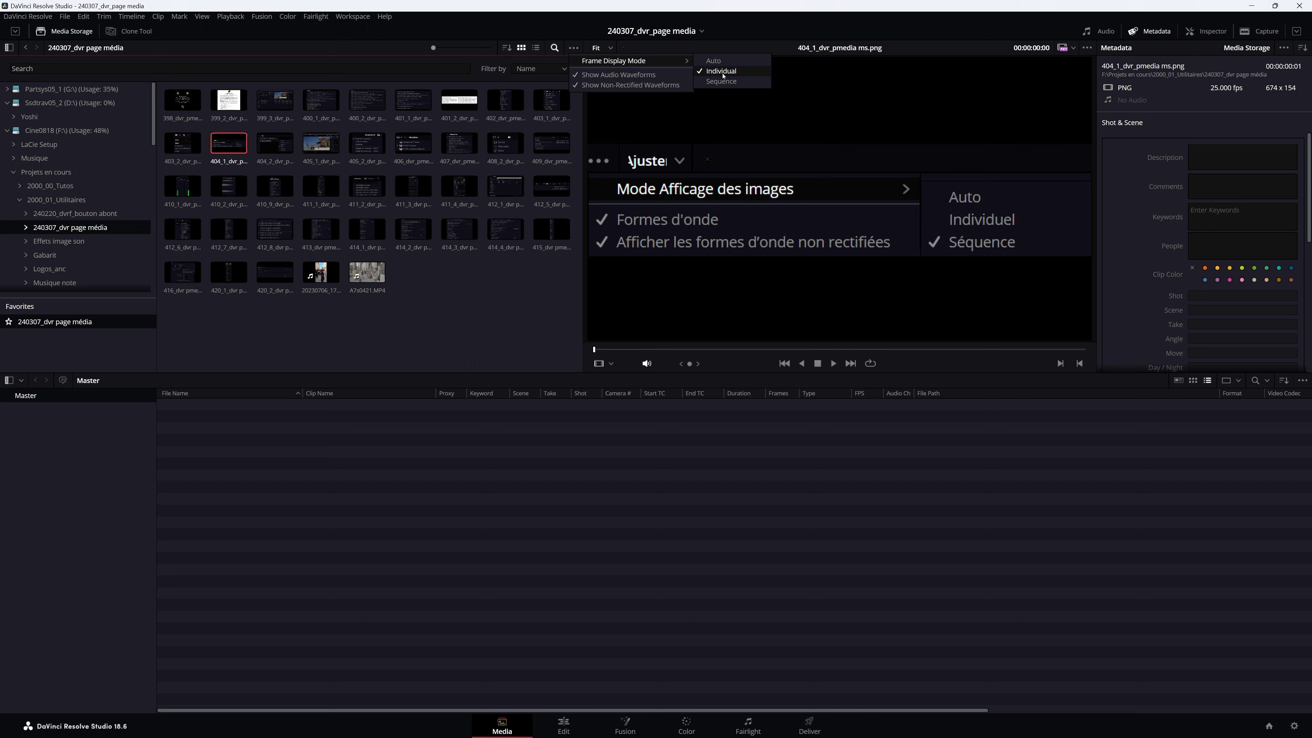
{"action": "left_click", "coordinate": [129, 31]}
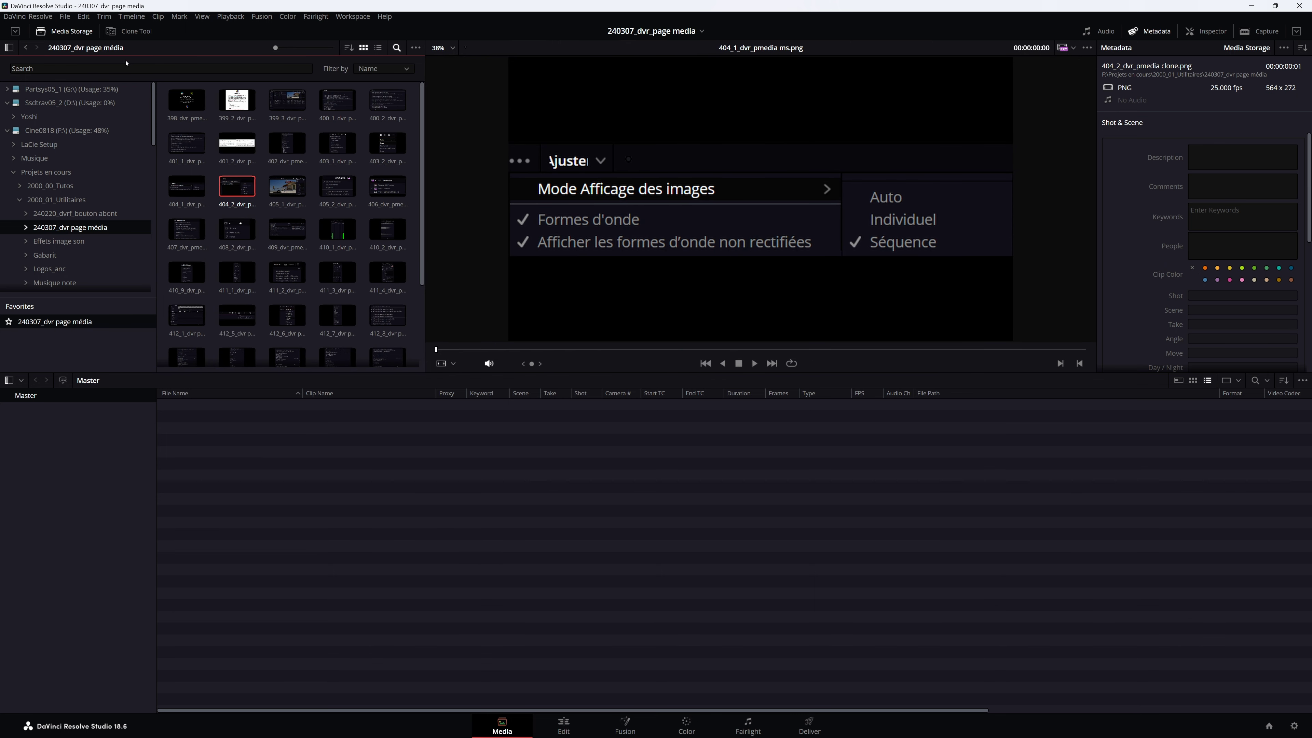
Show the Clone Tool and review its Preserve Folder Name and Checksum Type options.
{"action": "left_click", "coordinate": [130, 31]}
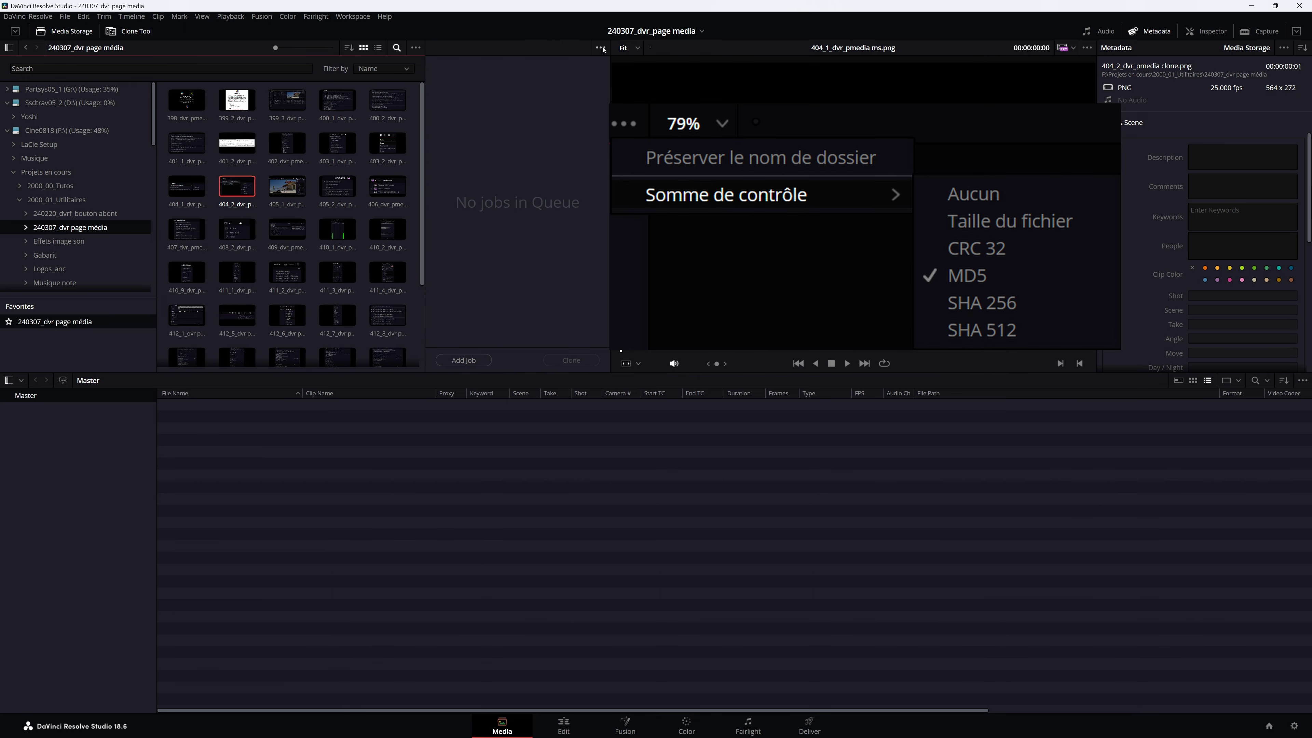
{"action": "left_click", "coordinate": [602, 48]}
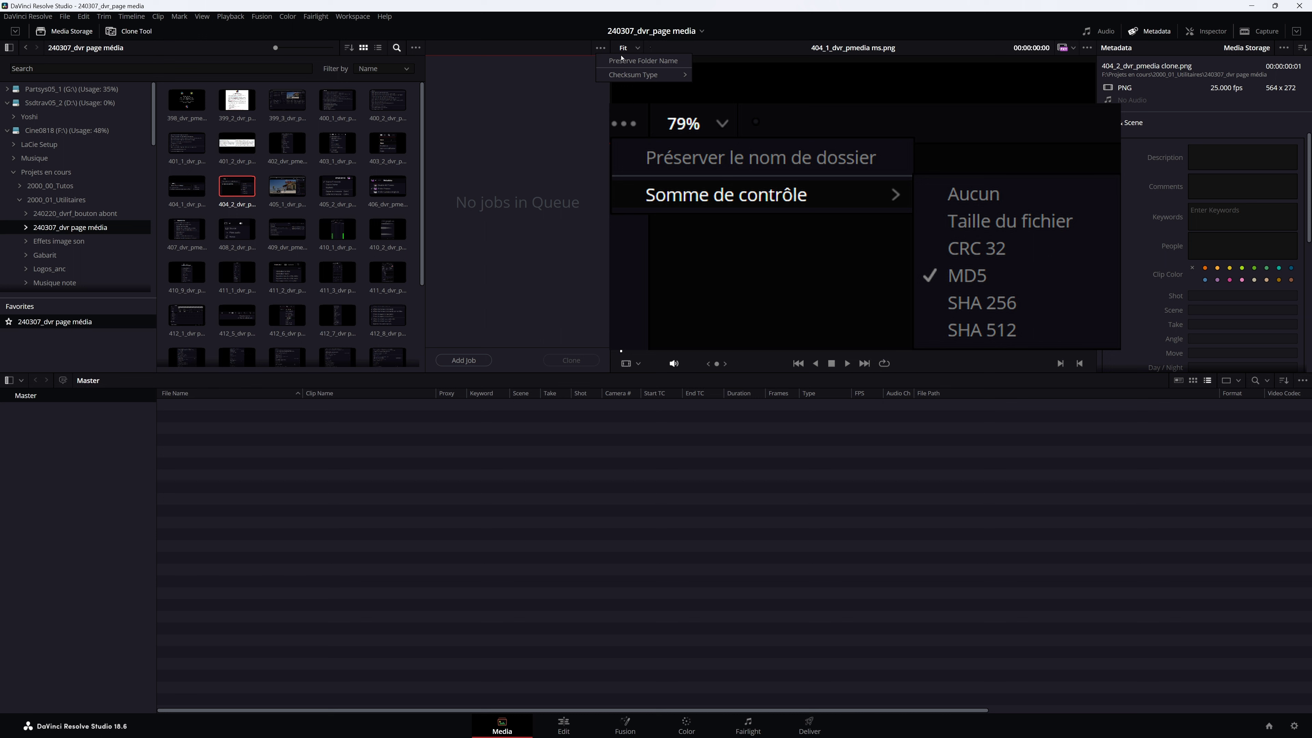
{"action": "mouse_move", "coordinate": [617, 73]}
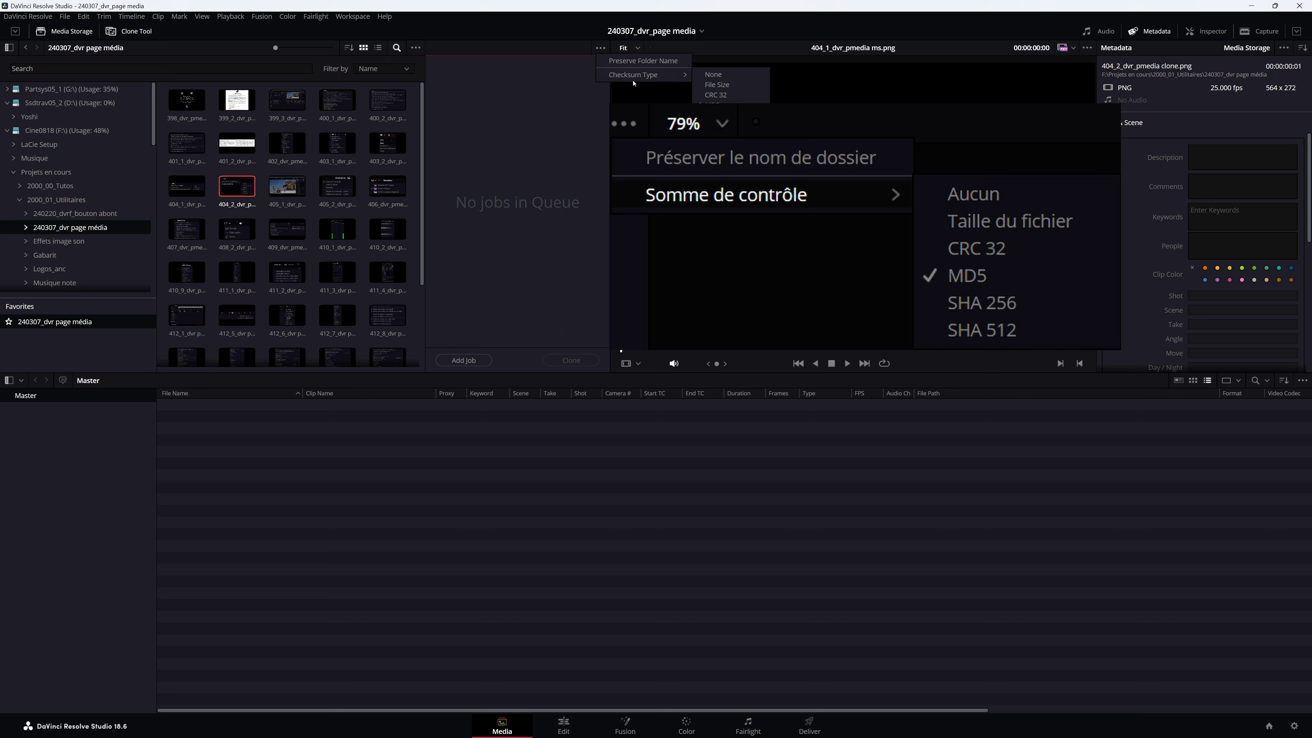
{"action": "left_click", "coordinate": [488, 147]}
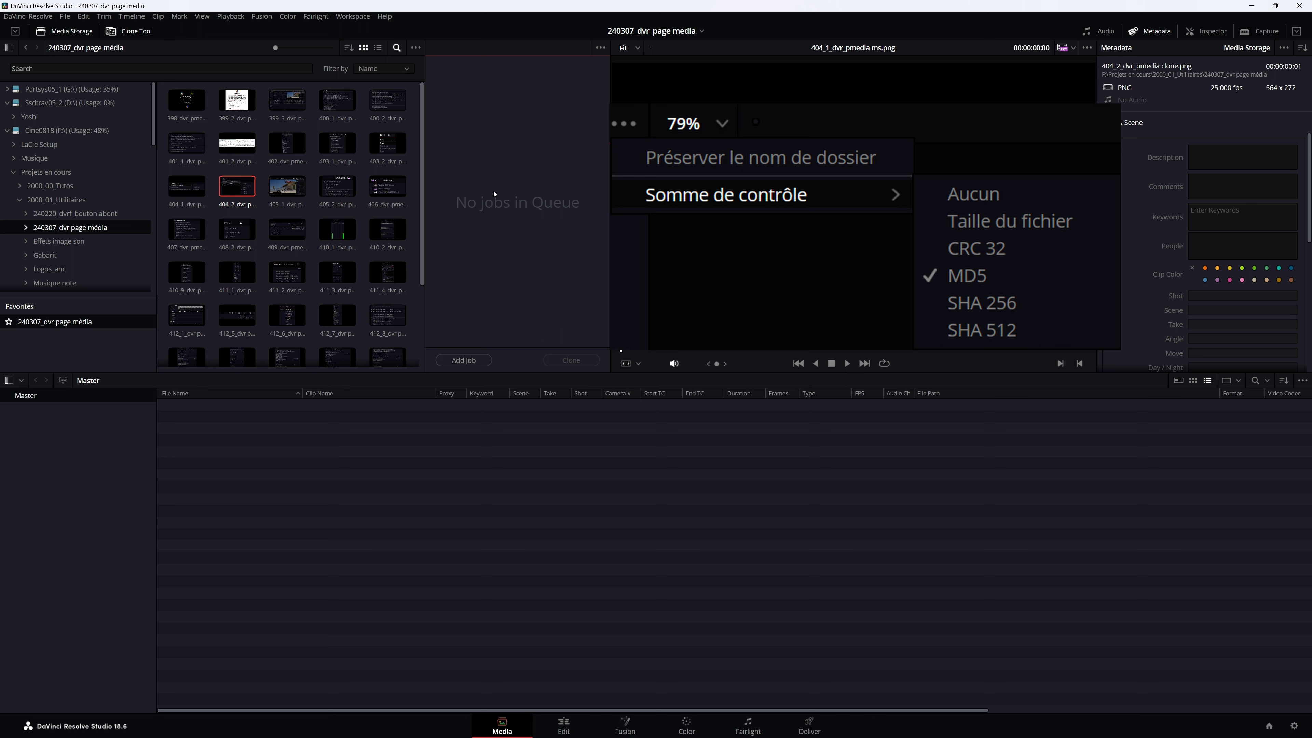
Add a clone job with the 220706_parade folder of 2022_07_Festival_Avignon as source and the Ssdtrav05_2 (D:) drive as destination.
{"action": "left_click", "coordinate": [464, 360]}
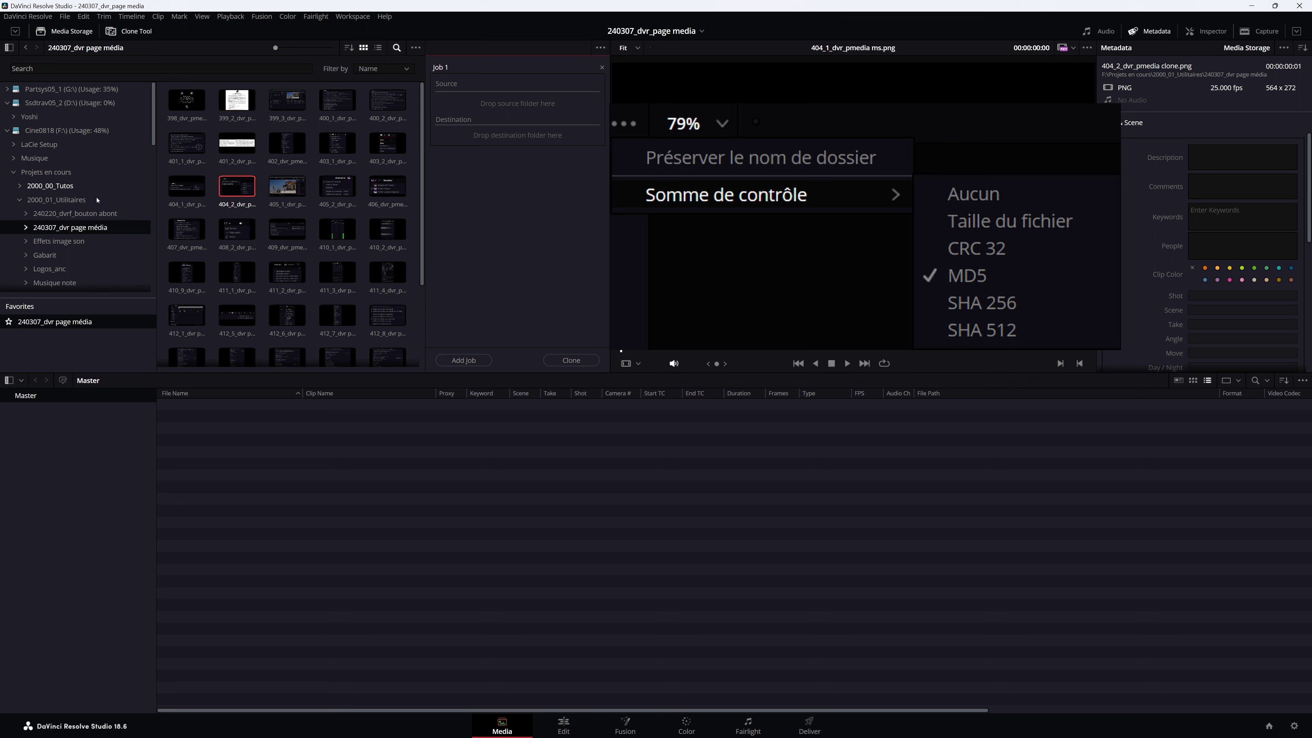
{"action": "left_click", "coordinate": [40, 173]}
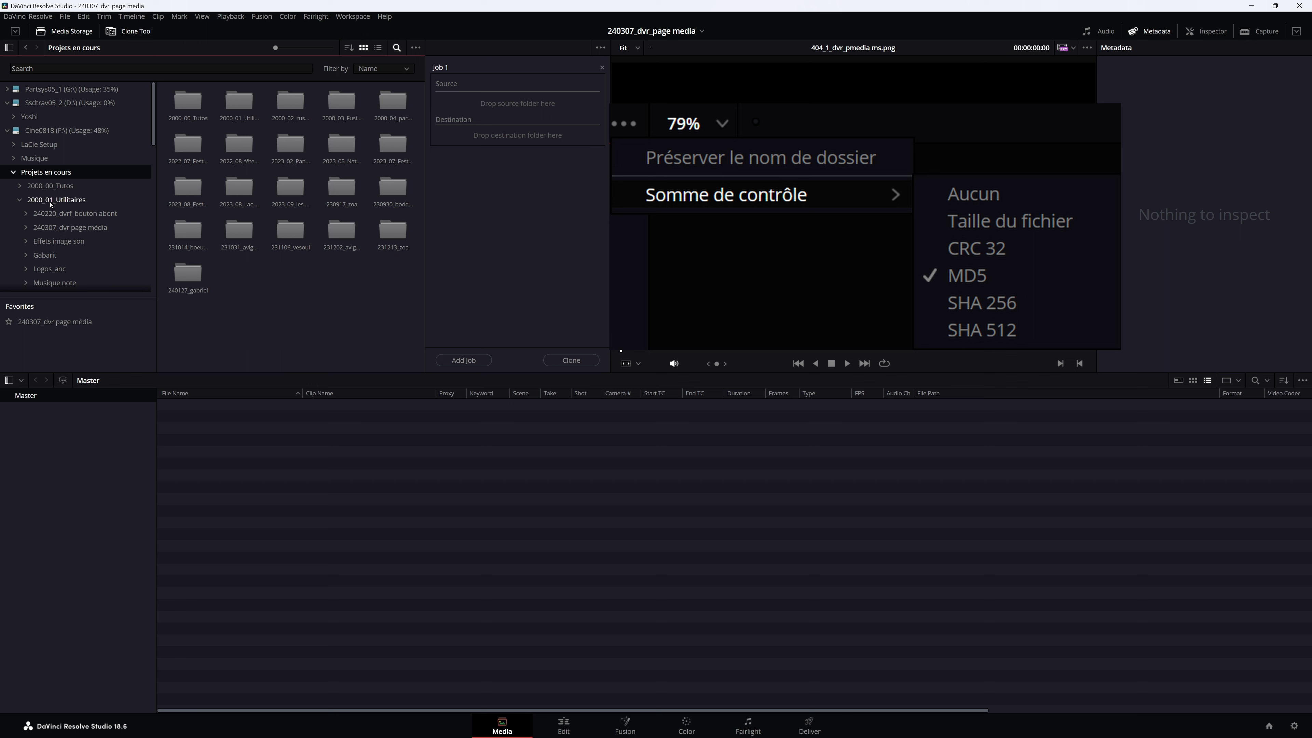
{"action": "left_click", "coordinate": [19, 197]}
{"action": "left_click", "coordinate": [19, 201]}
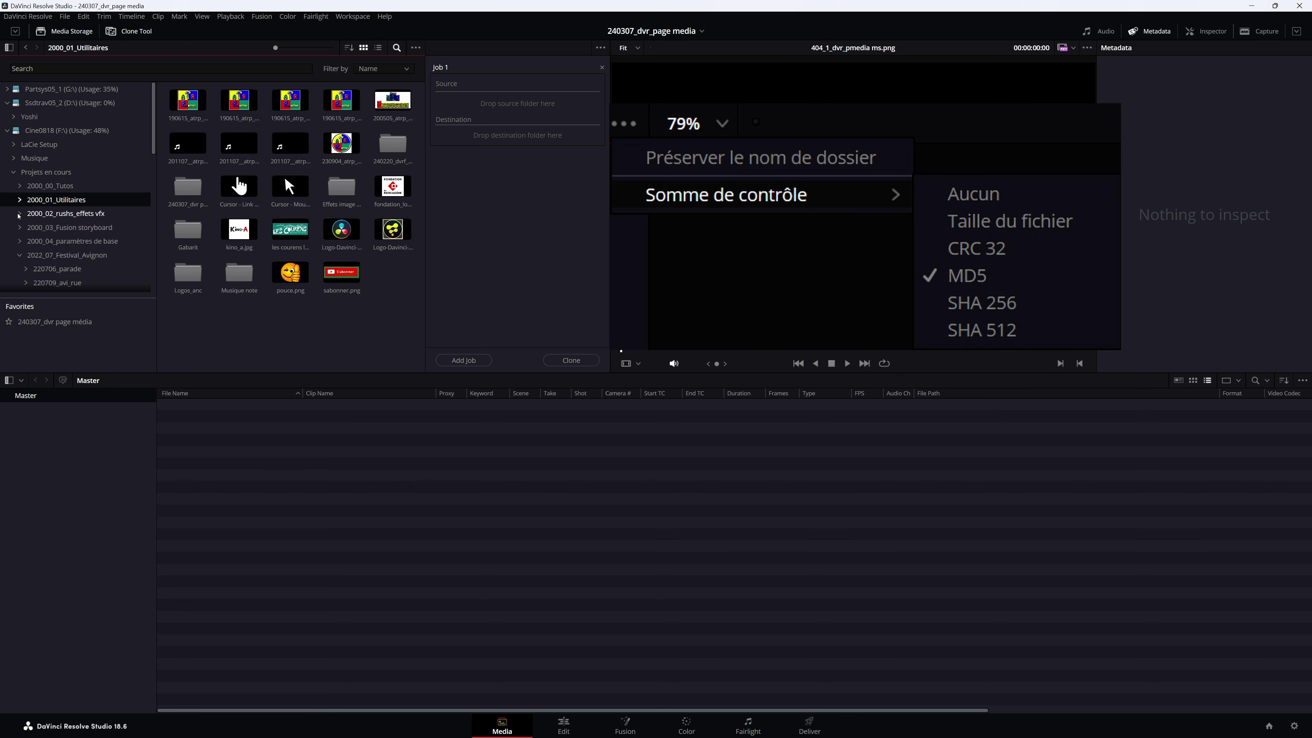
{"action": "left_click", "coordinate": [75, 256]}
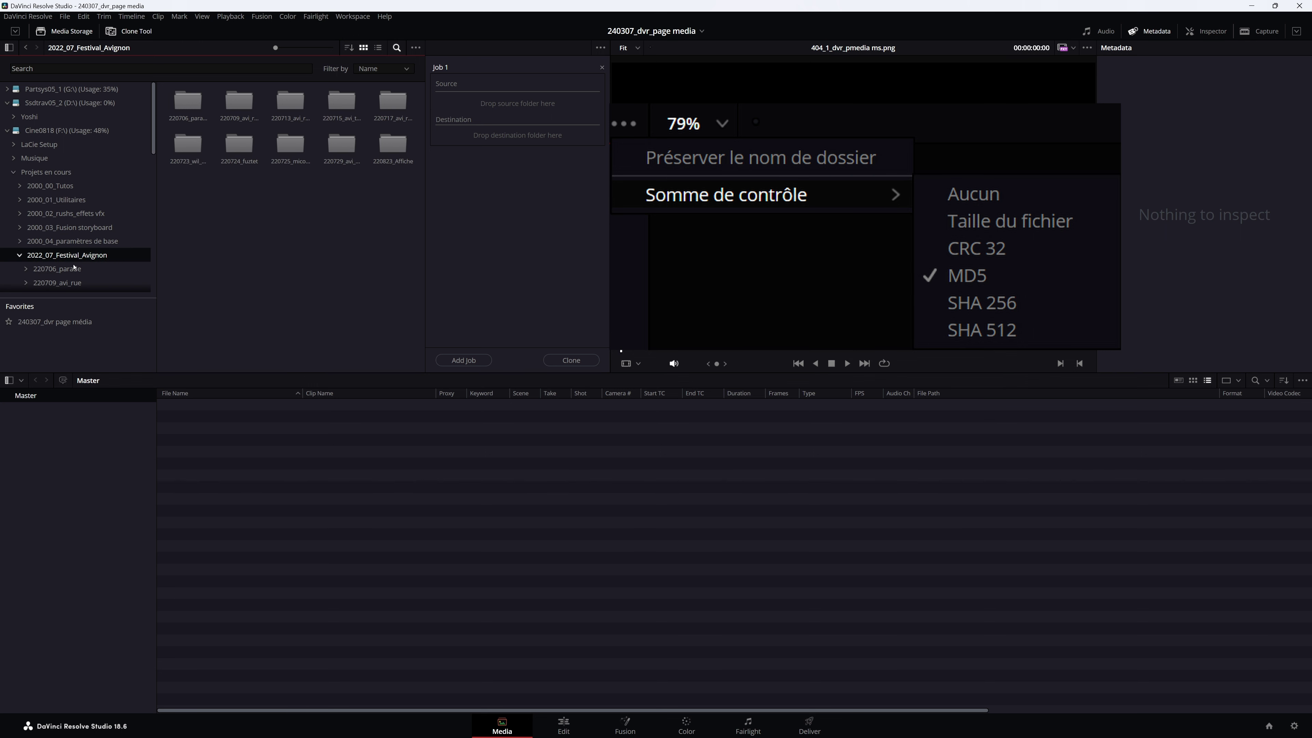
{"action": "left_click", "coordinate": [63, 270]}
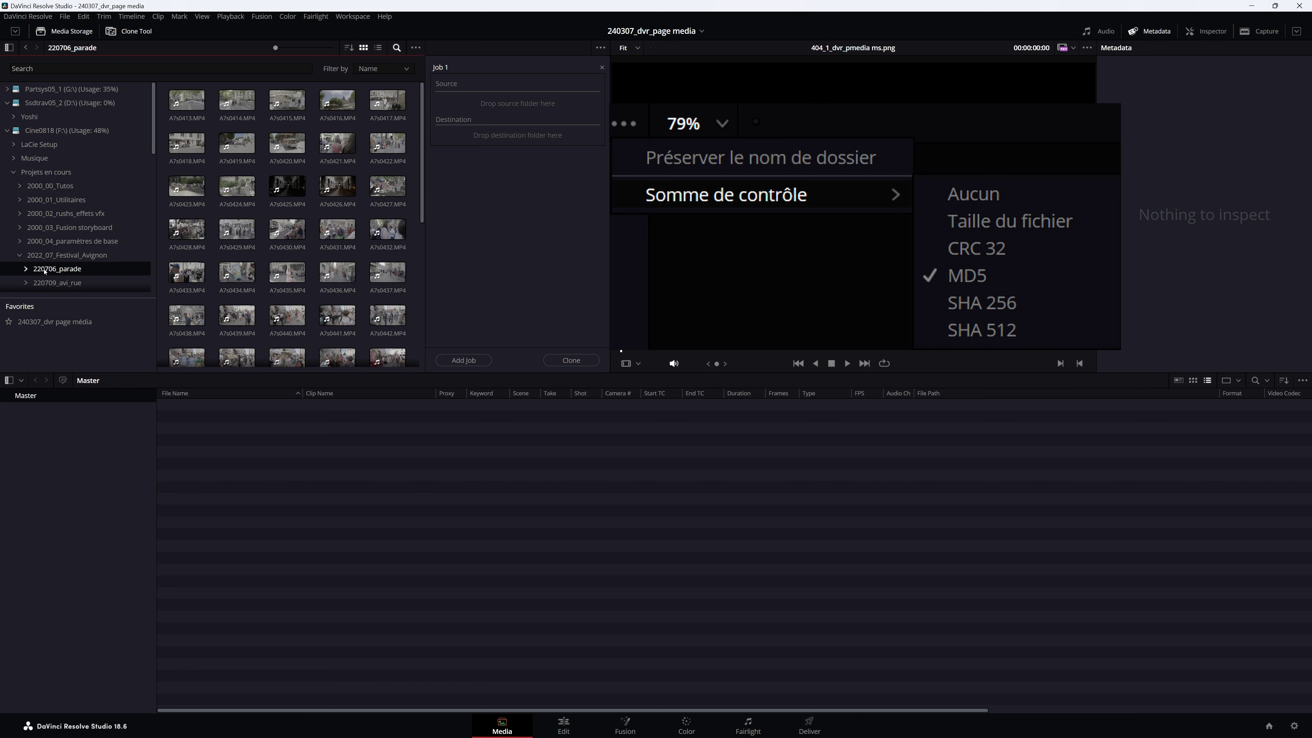
{"action": "mouse_move", "coordinate": [46, 270]}
{"action": "left_mouse_down"}
{"action": "mouse_move", "coordinate": [103, 273]}
{"action": "mouse_move", "coordinate": [530, 121]}
{"action": "mouse_move", "coordinate": [523, 88]}
{"action": "left_mouse_up"}
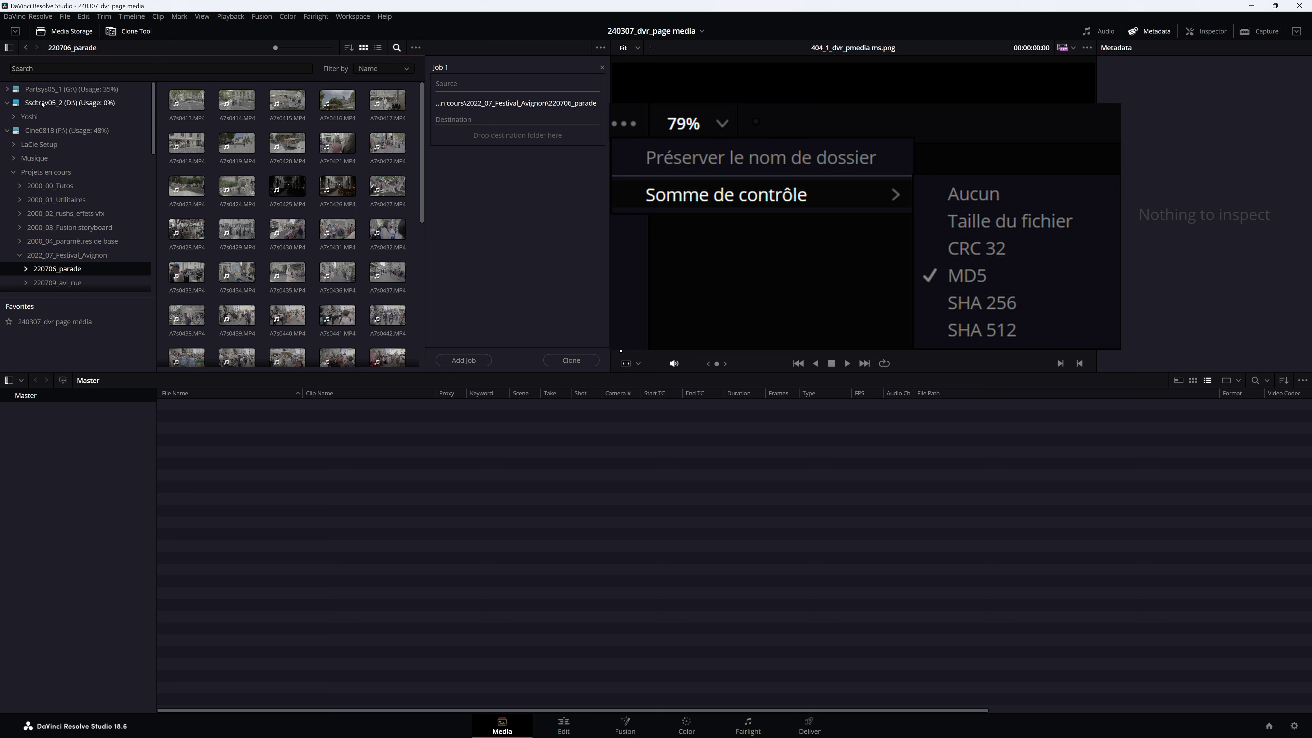
{"action": "left_click_drag", "start_coordinate": [31, 102], "coordinate": [512, 126]}
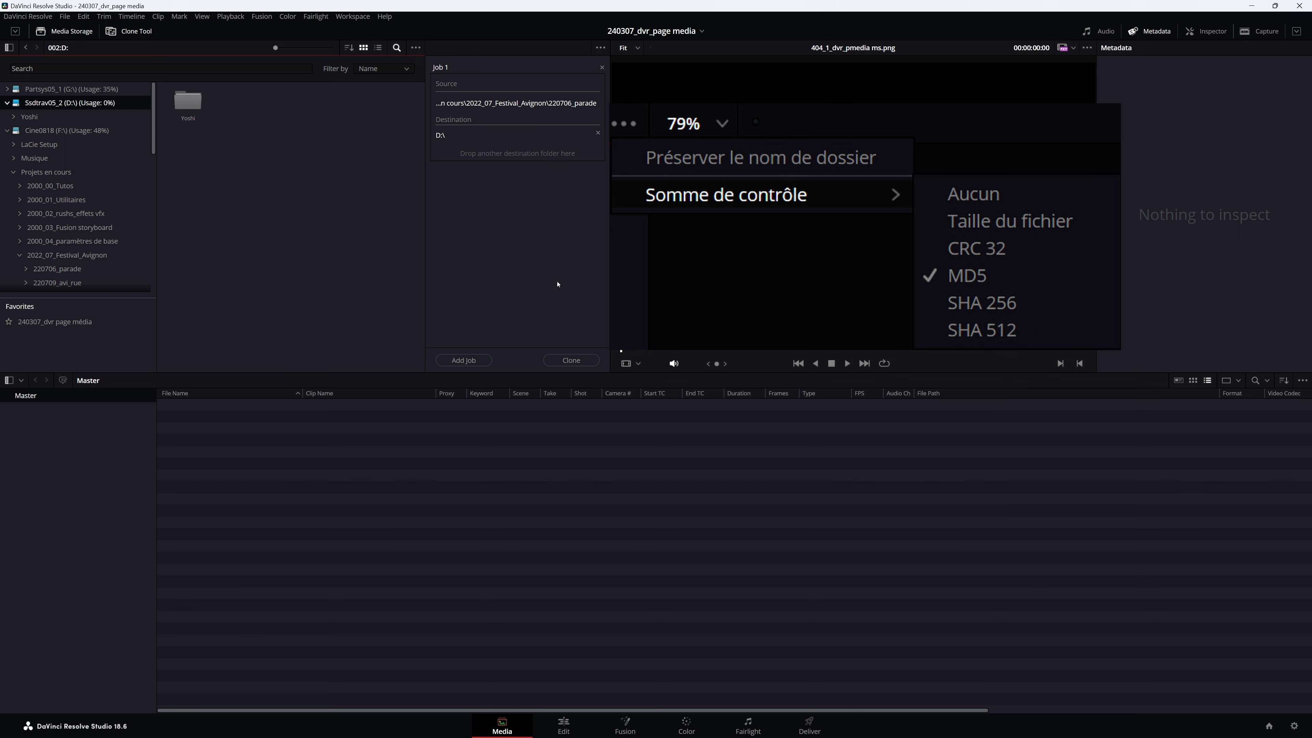